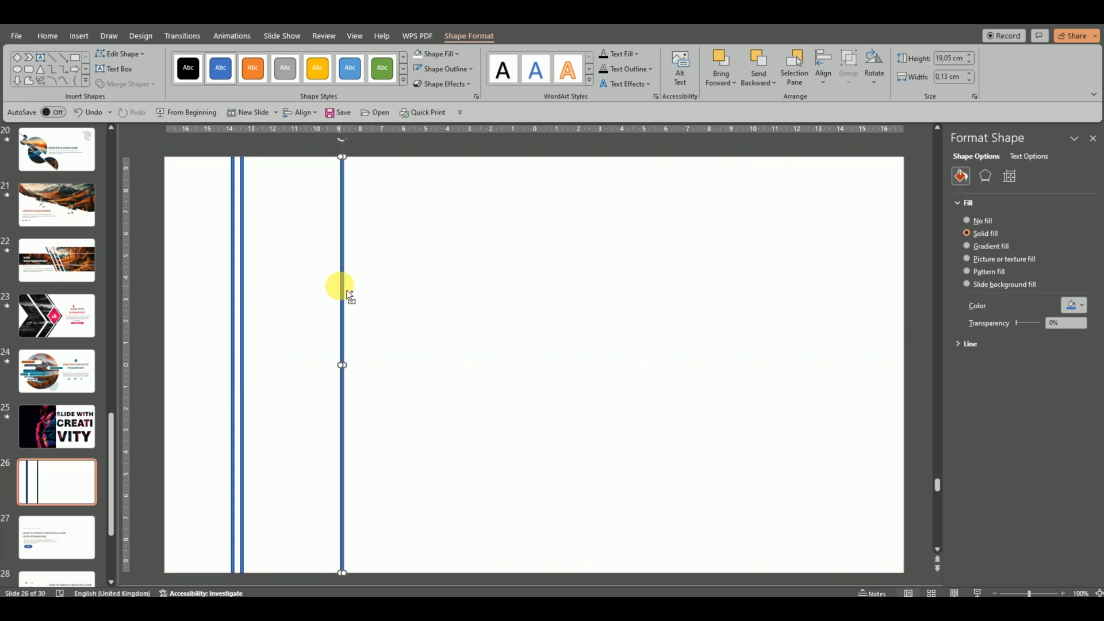
# Duplicate the rightmost vertical line twice, placing the copies farther right as a closely spaced pair spanning the full slide height.
pyautogui.hotkey('ctrl', 'd')
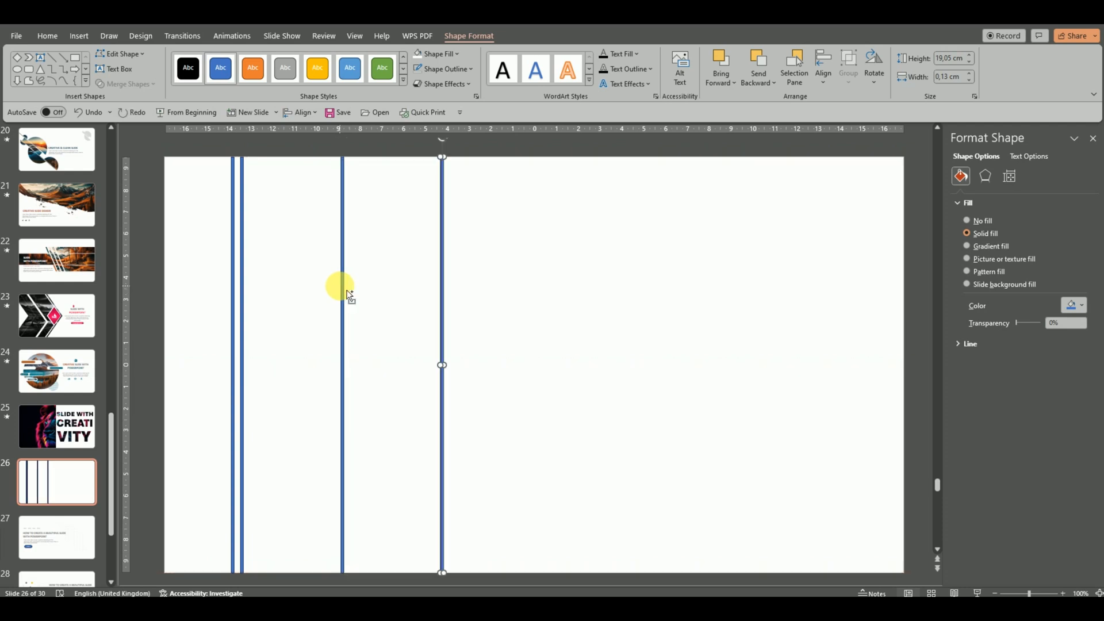
pyautogui.click(245, 276)
pyautogui.click(444, 262)
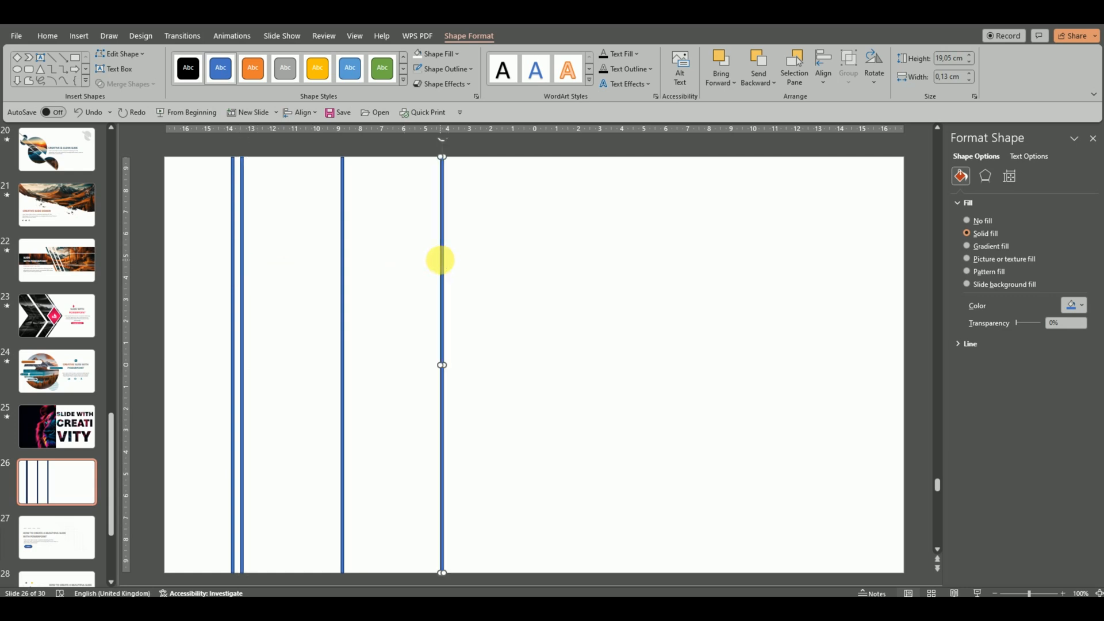
pyautogui.hotkey('ctrl', 'd')
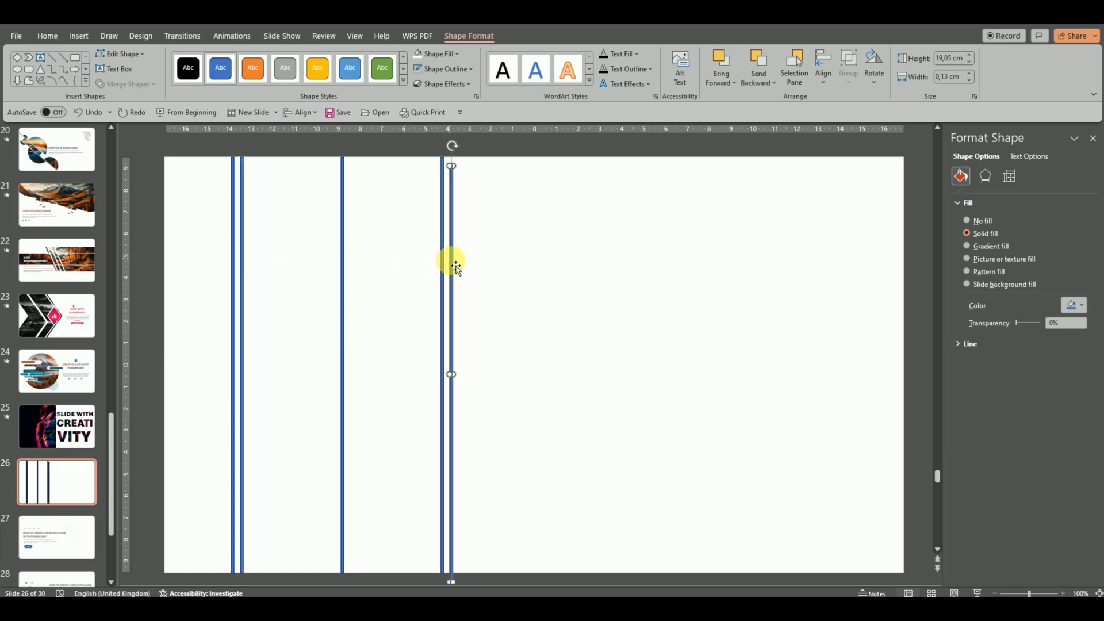
pyautogui.moveTo(452, 262)
pyautogui.mouseDown()
pyautogui.moveTo(451, 247)
pyautogui.moveTo(459, 256)
pyautogui.mouseUp()
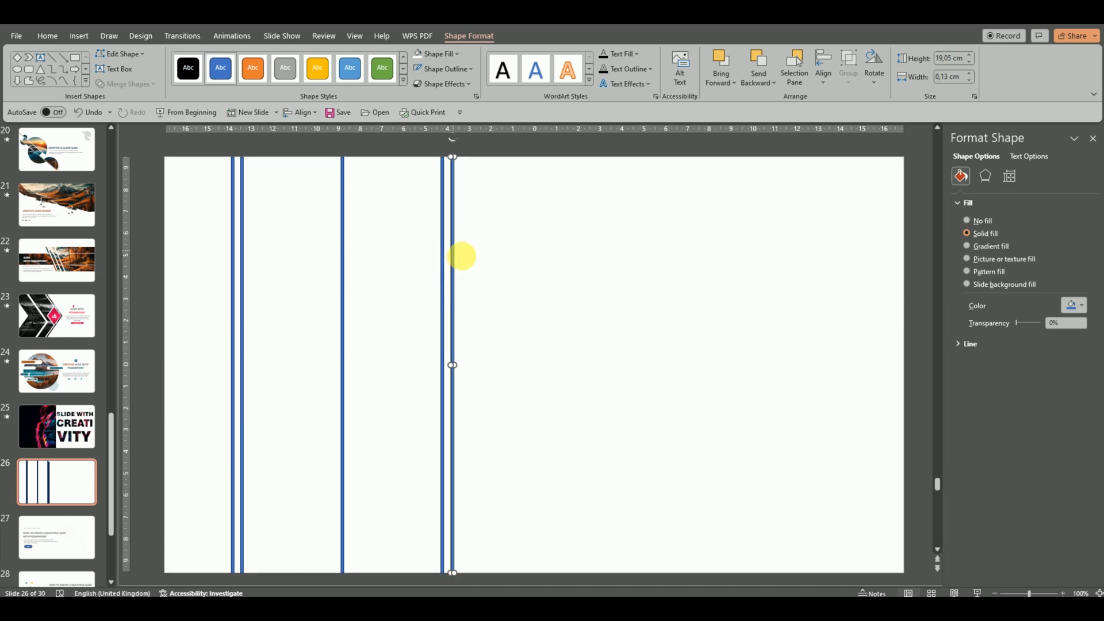
pyautogui.click(519, 310)
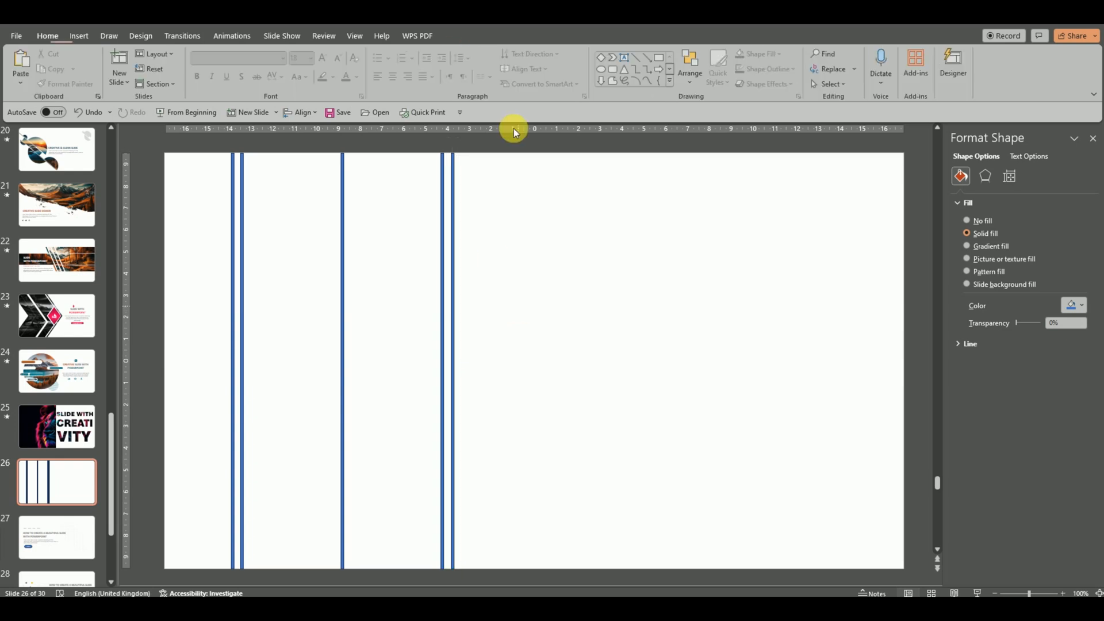
# Draw a circle of about 1.89 cm beside the left line pair, and add a copy enlarged to about 6.47 cm centred on the single line.
pyautogui.click(602, 72)
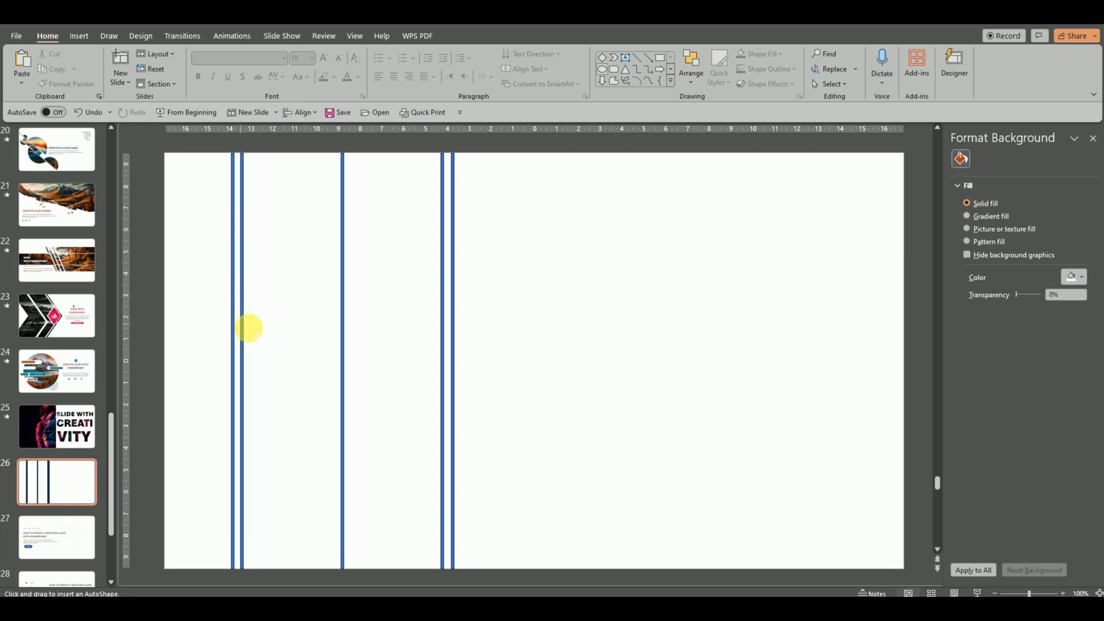
pyautogui.moveTo(241, 324)
pyautogui.mouseDown()
pyautogui.moveTo(282, 359)
pyautogui.moveTo(247, 307)
pyautogui.moveTo(266, 317)
pyautogui.mouseUp()
pyautogui.press('Left')
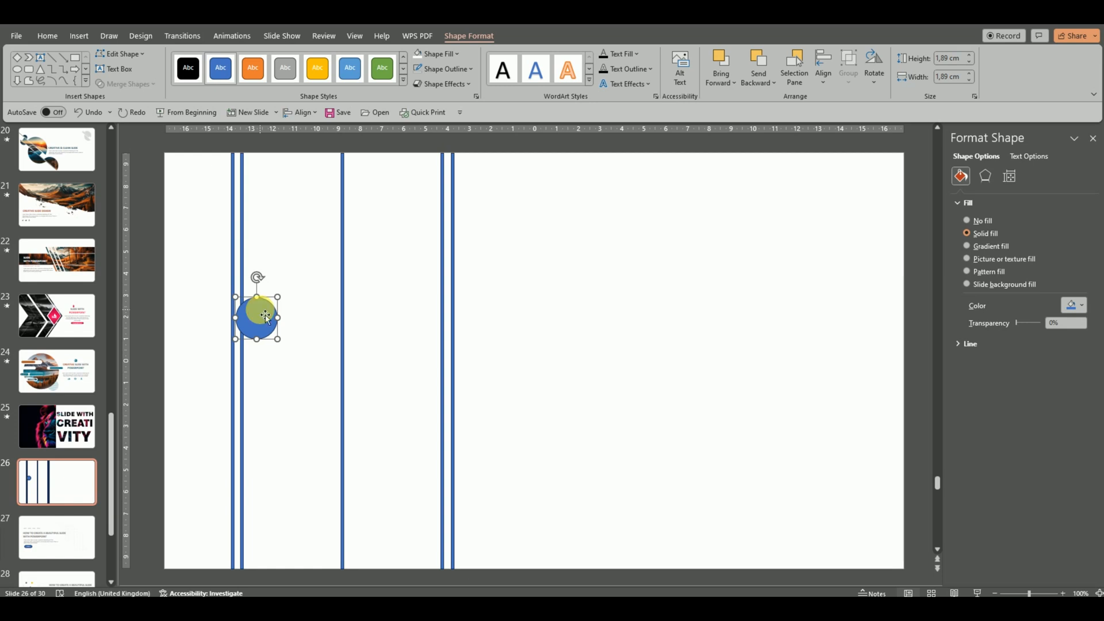
pyautogui.moveTo(272, 317); pyautogui.dragTo(412, 334)
pyautogui.moveTo(346, 282); pyautogui.dragTo(348, 285)
# Duplicate the small circle, enlarge the copy to about 3.51 cm, and place it just below the original.
pyautogui.click(257, 328)
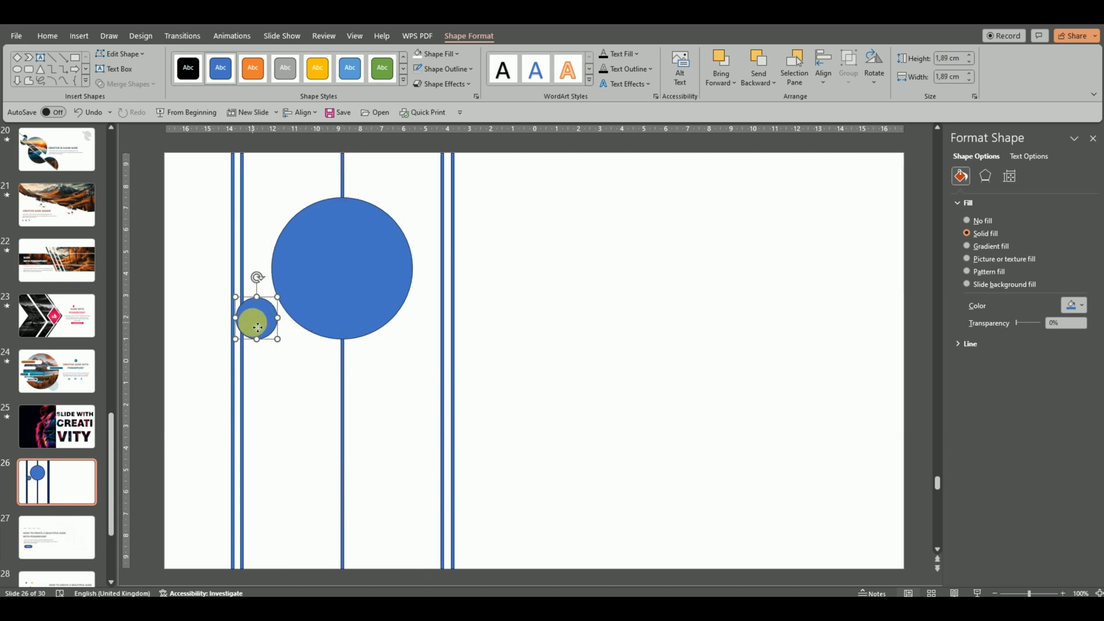
pyautogui.moveTo(262, 331); pyautogui.dragTo(313, 401)
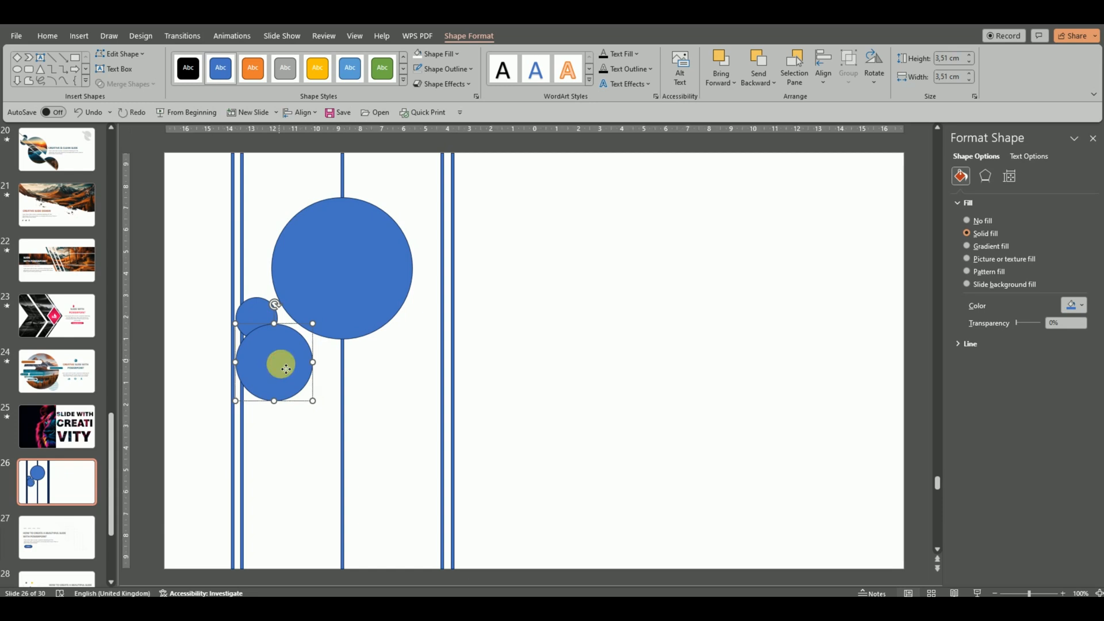
pyautogui.moveTo(280, 364); pyautogui.dragTo(286, 384)
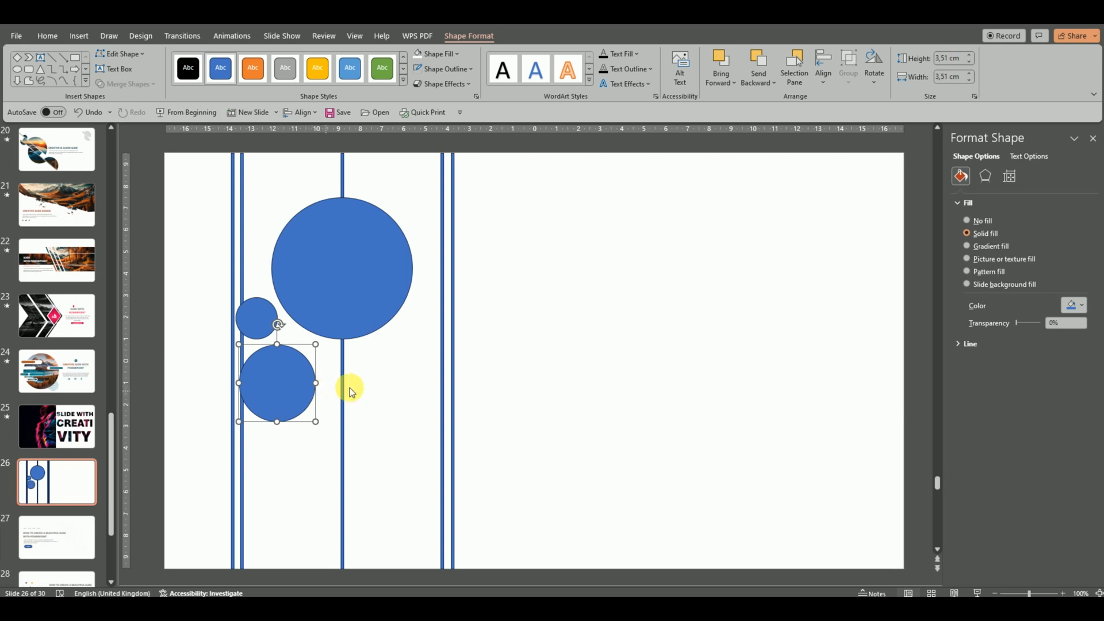
pyautogui.click(365, 384)
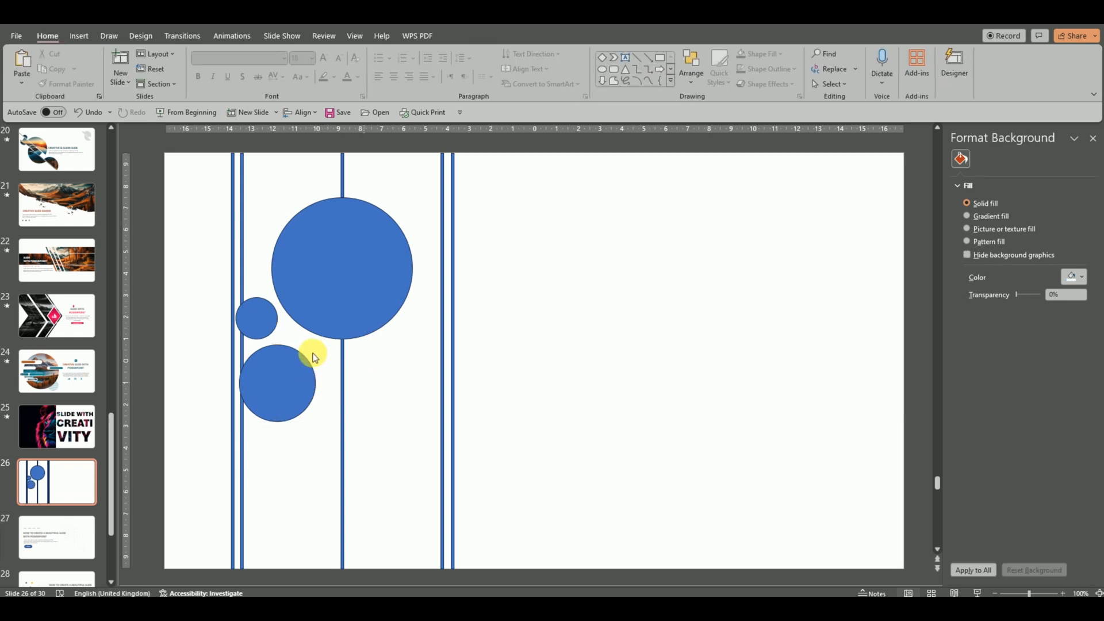
# Duplicate the 6.47 cm circle, enlarge the copy to about 9.02 cm, and place it below the original, overlapping the right line pair.
pyautogui.click(358, 288)
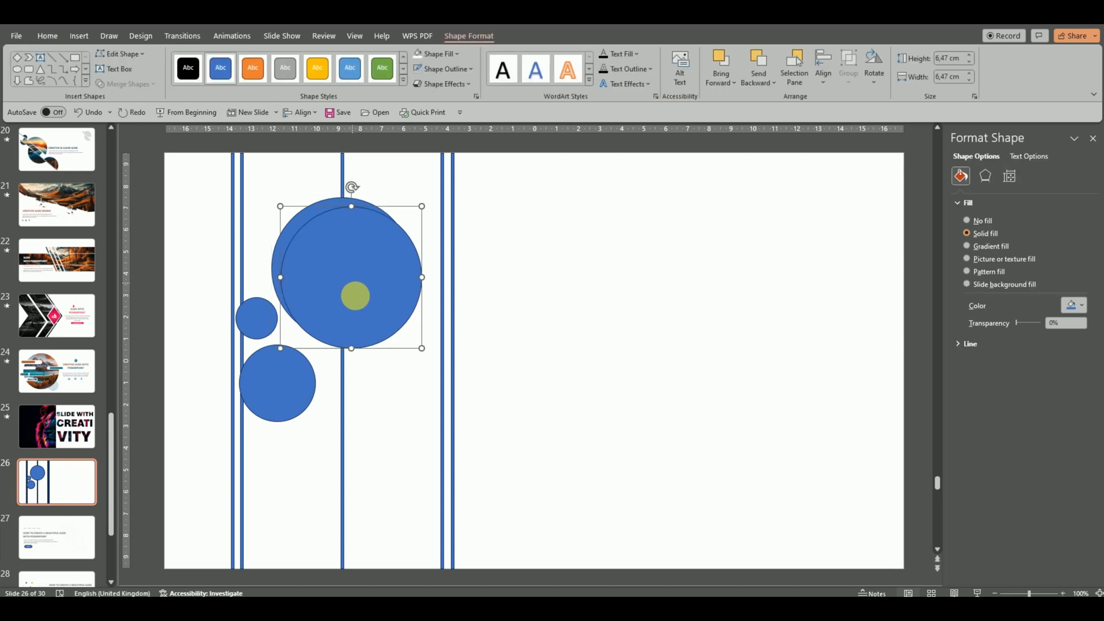
pyautogui.moveTo(360, 288); pyautogui.dragTo(404, 442)
pyautogui.moveTo(475, 497); pyautogui.dragTo(490, 523)
pyautogui.moveTo(418, 418); pyautogui.dragTo(414, 412)
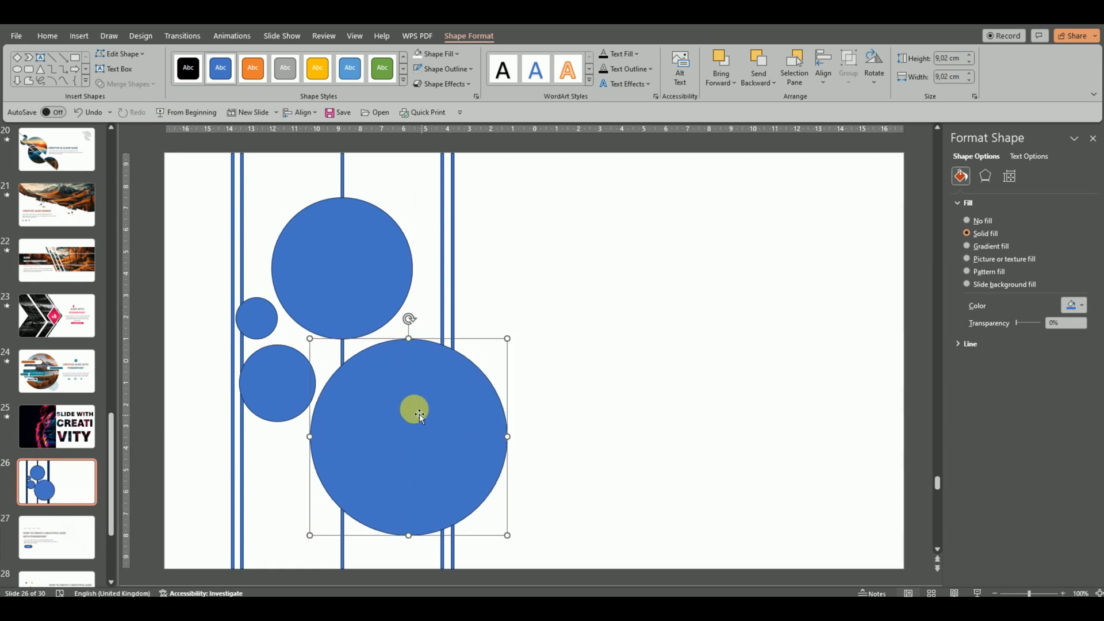
# Add two copies of the 1.89 cm circle, one near the top of the right line pair and one in the slide's upper-left corner.
pyautogui.click(264, 322)
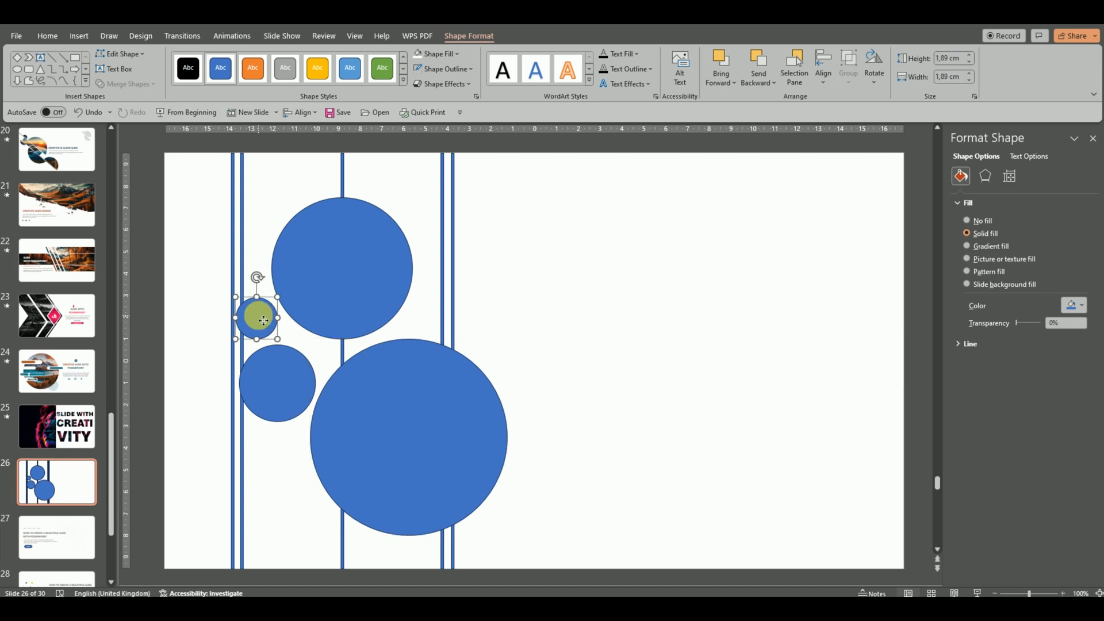
pyautogui.moveTo(268, 325); pyautogui.dragTo(446, 190)
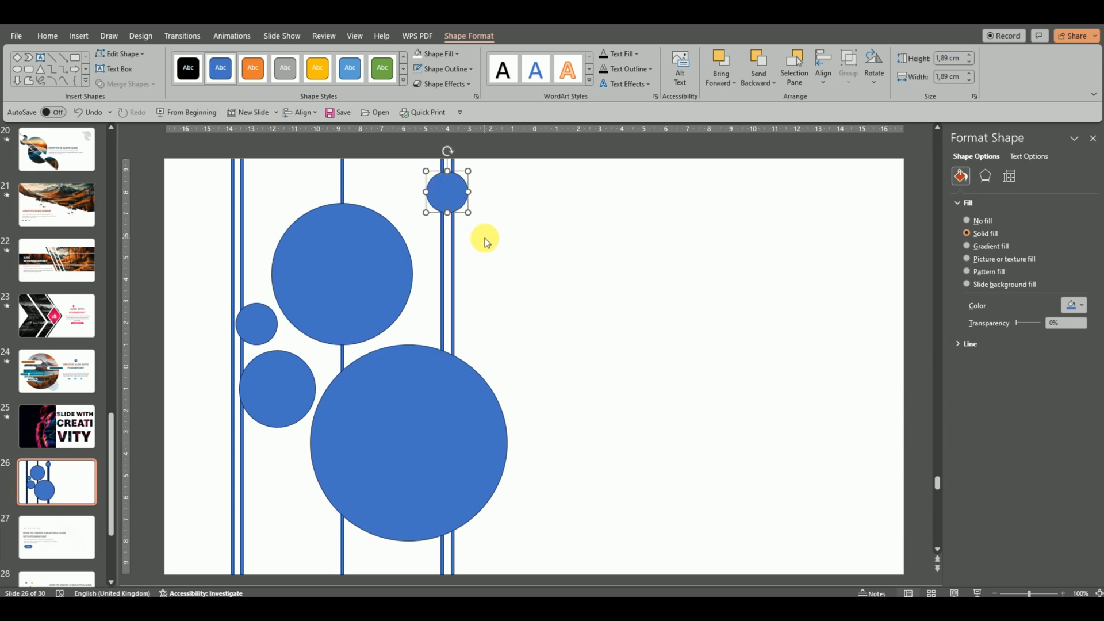
pyautogui.click(510, 278)
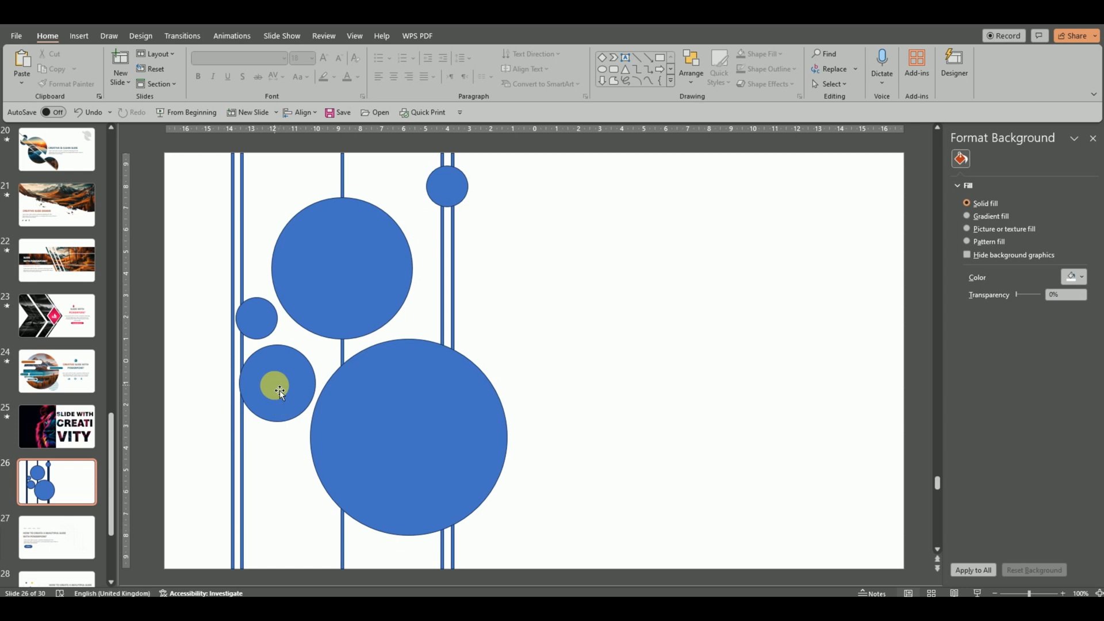
pyautogui.click(280, 390)
pyautogui.click(263, 322)
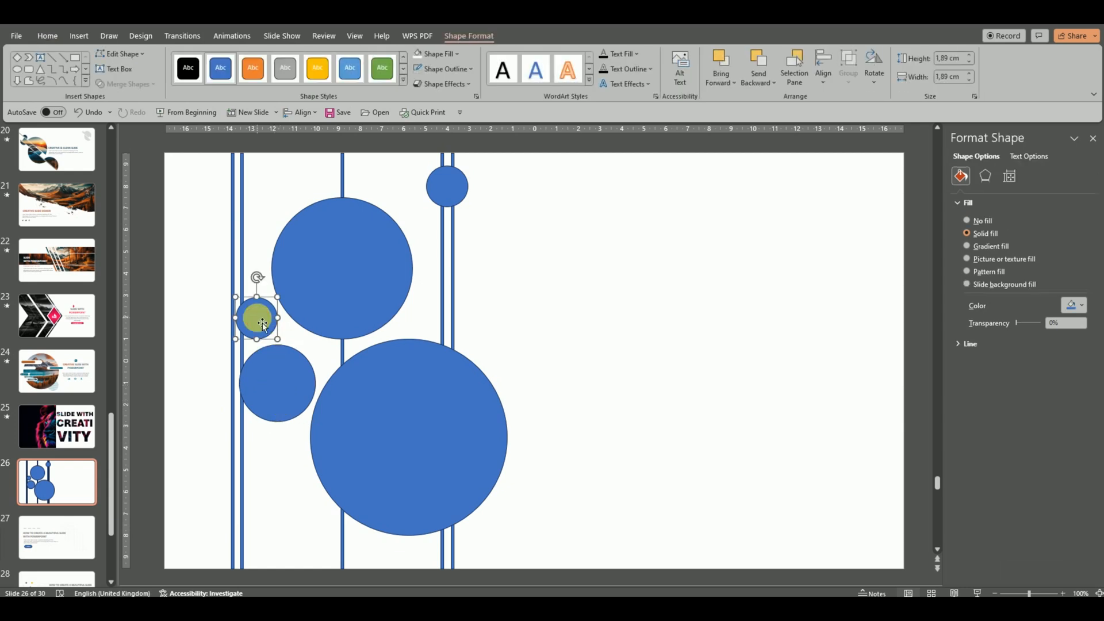
pyautogui.moveTo(264, 322); pyautogui.dragTo(193, 196)
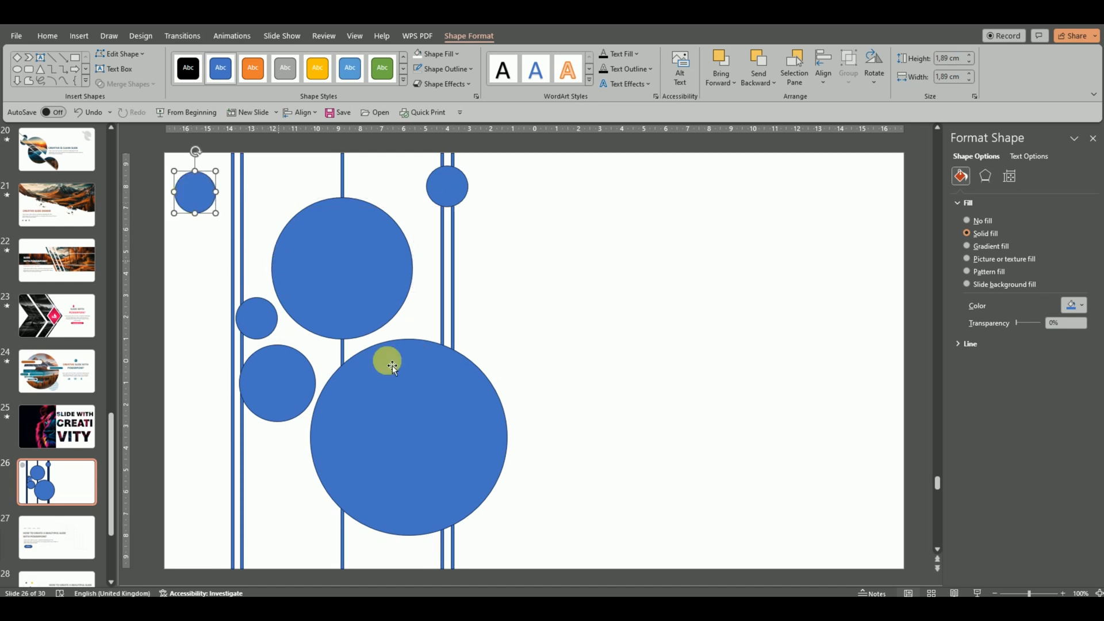
# Duplicate the 3.51 cm circle, enlarge the copy to about 5.55 cm, and place it over the lower end of the left line pair.
pyautogui.click(407, 439)
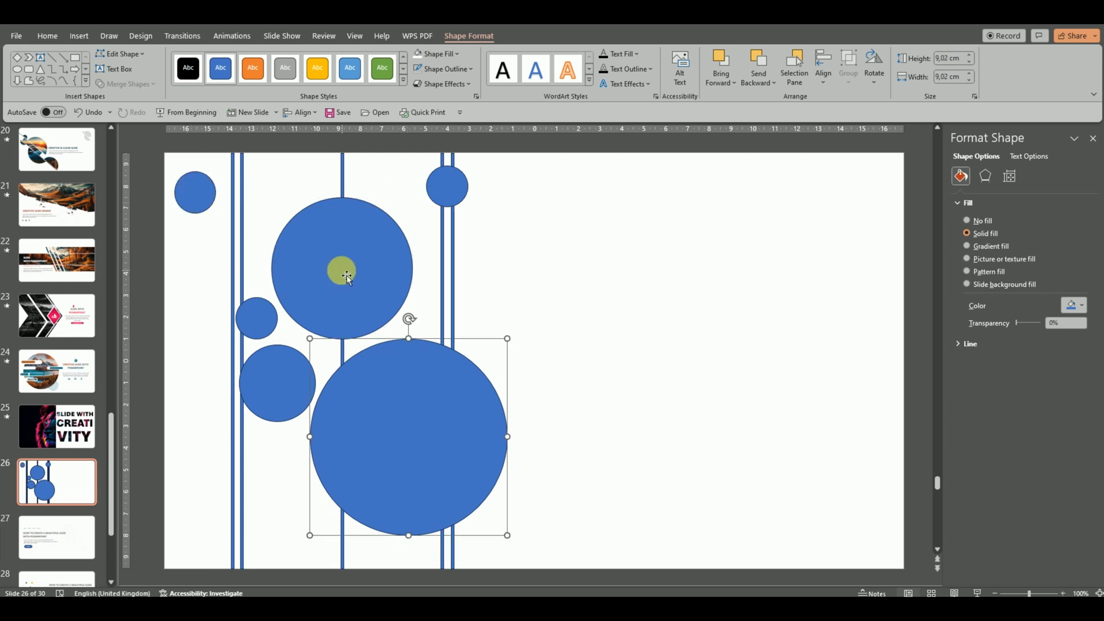
pyautogui.click(271, 375)
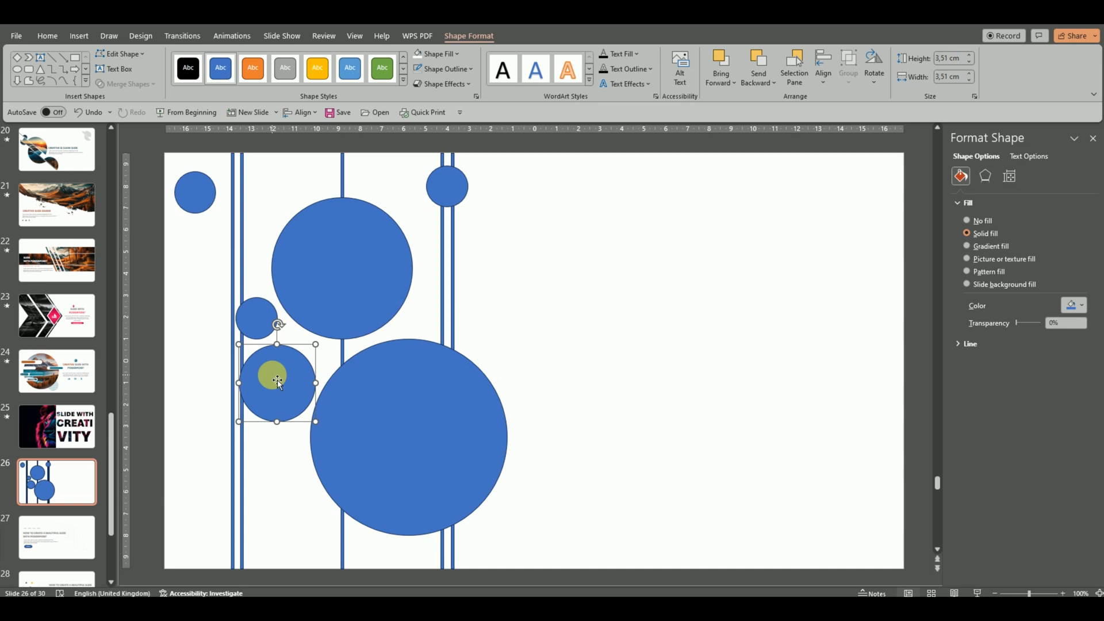
pyautogui.hotkey('ctrl', 'd')
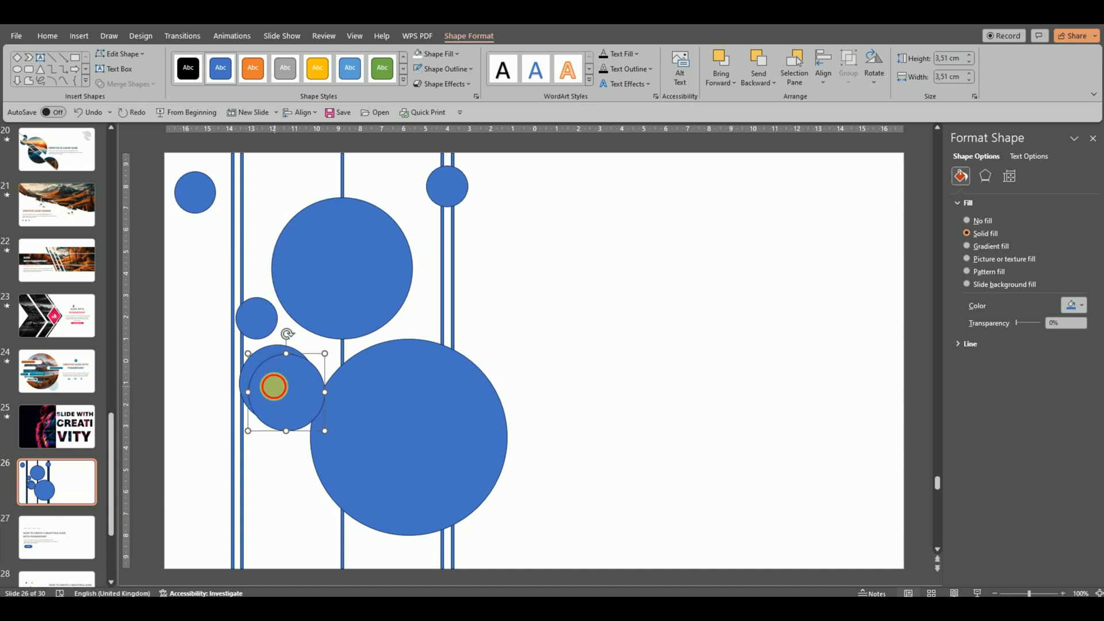
pyautogui.moveTo(273, 386); pyautogui.dragTo(235, 512)
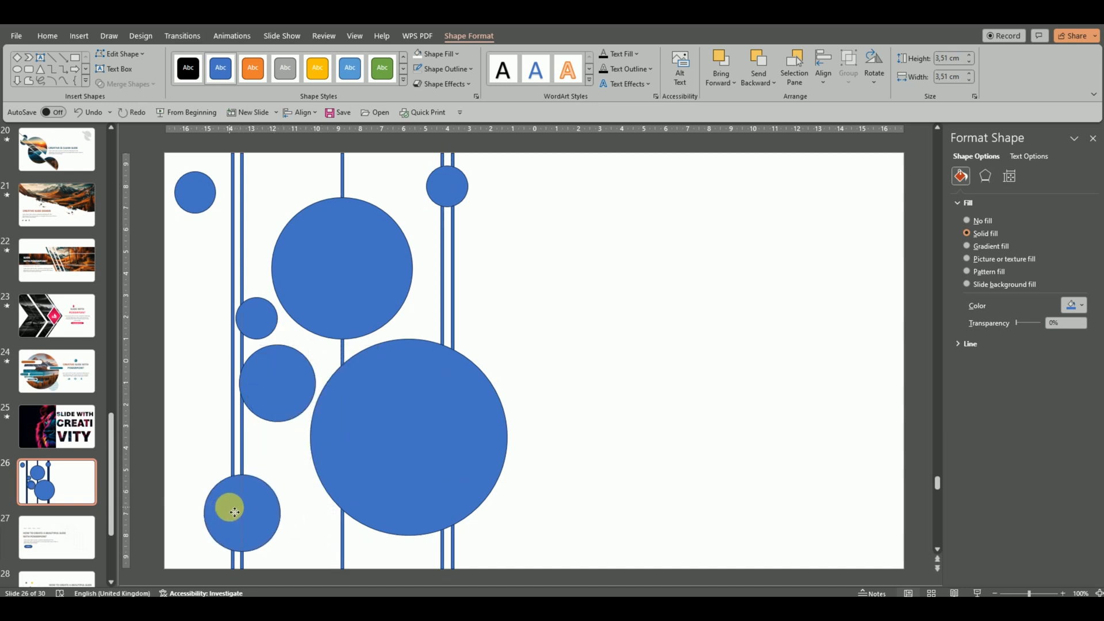
pyautogui.moveTo(280, 474); pyautogui.dragTo(304, 452)
pyautogui.moveTo(249, 489); pyautogui.dragTo(241, 461)
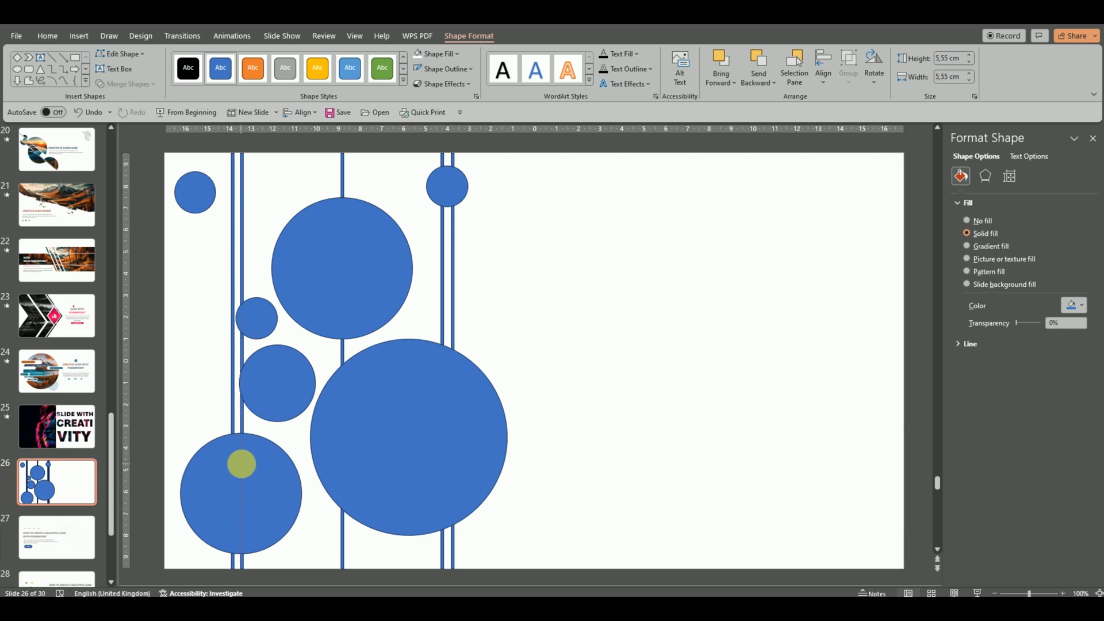
pyautogui.click(517, 360)
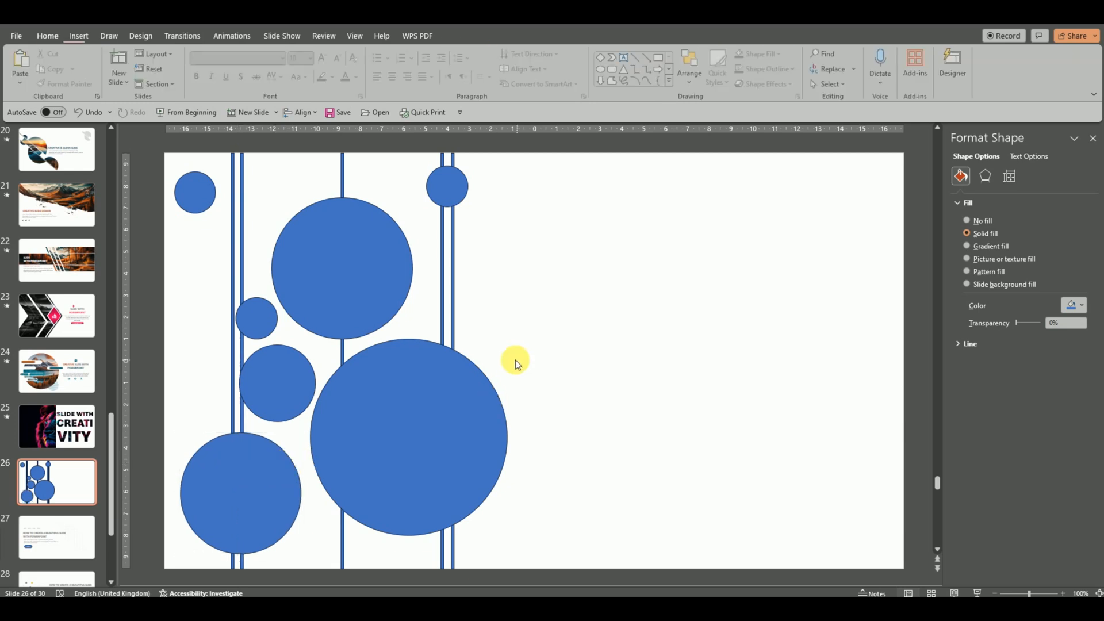
# Insert a hollow circle of about 11.77 cm, thin it to a narrow ring, and place it around the largest circle.
pyautogui.click(671, 82)
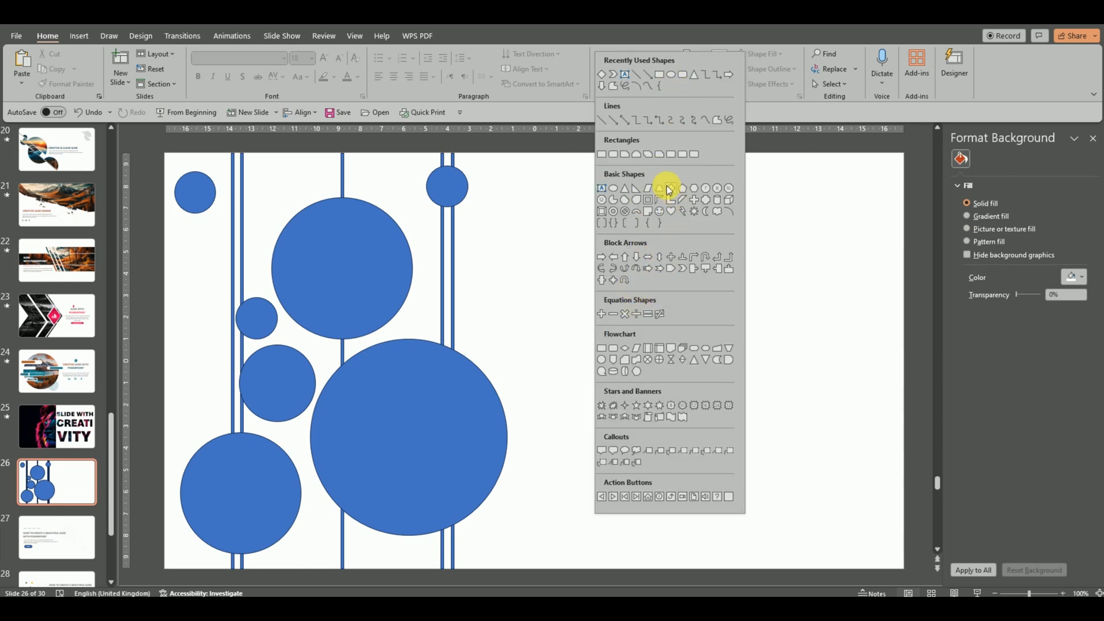
pyautogui.click(613, 211)
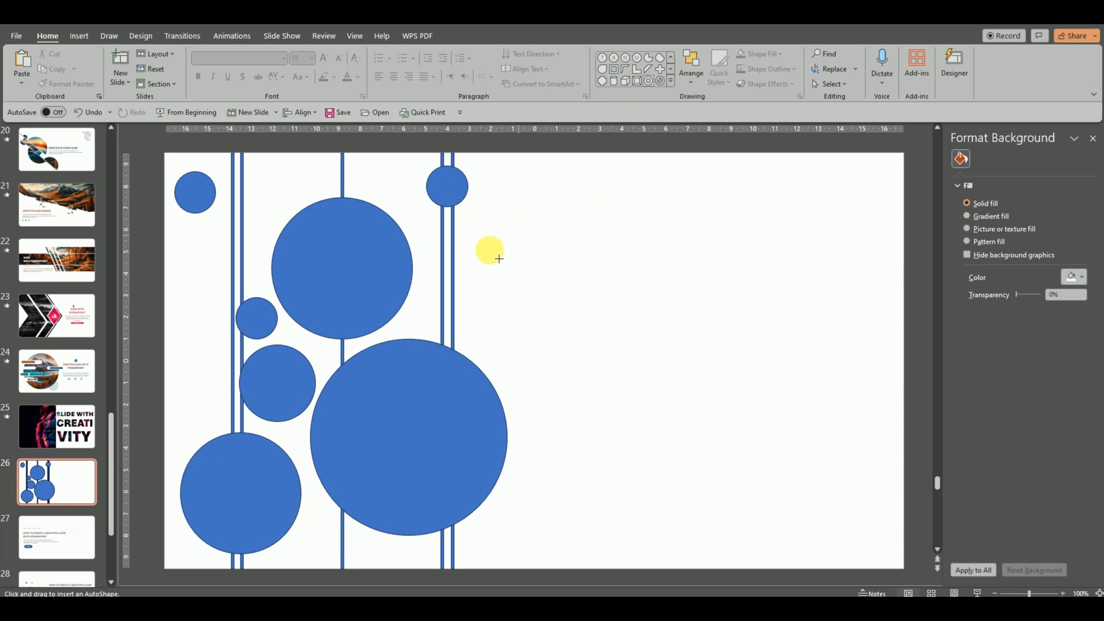
pyautogui.moveTo(459, 256); pyautogui.dragTo(692, 515)
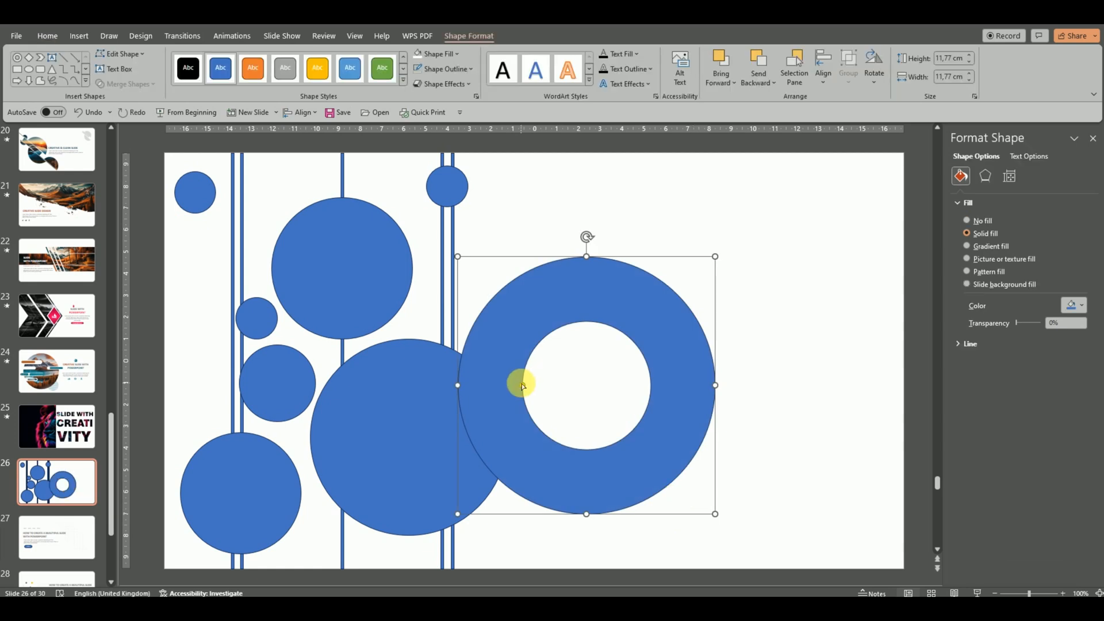
pyautogui.moveTo(519, 385); pyautogui.dragTo(463, 392)
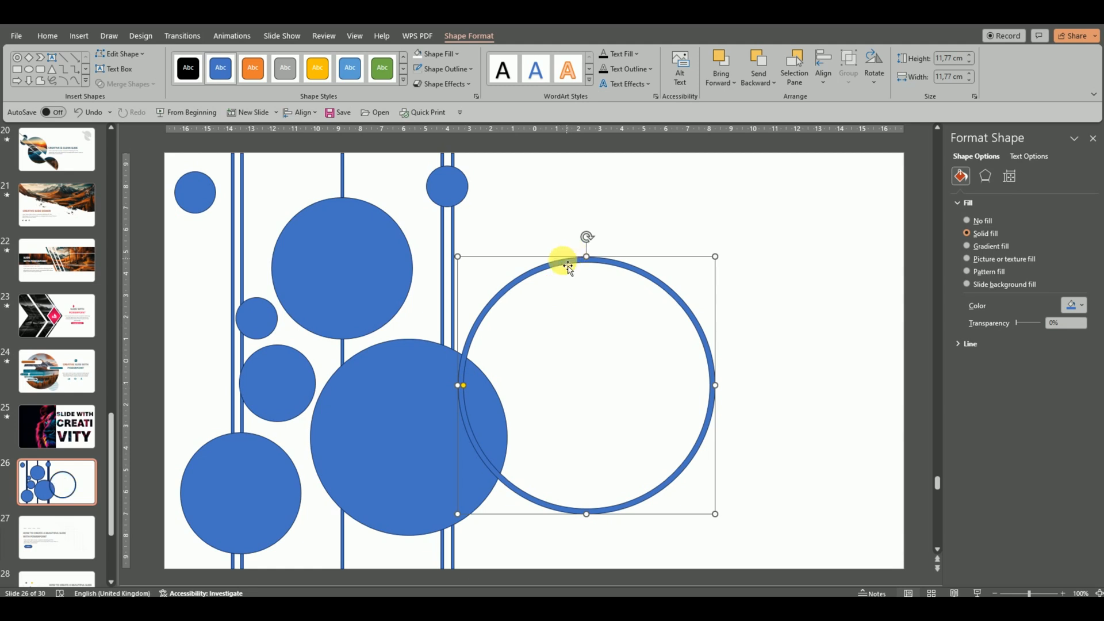
pyautogui.moveTo(552, 264); pyautogui.dragTo(385, 315)
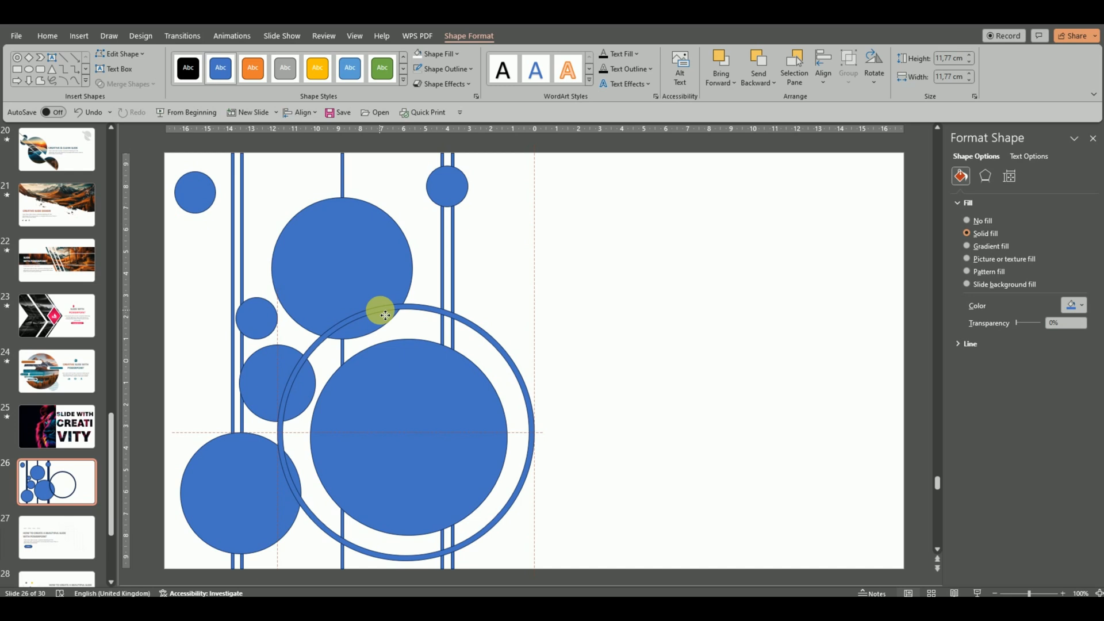
pyautogui.moveTo(385, 316)
pyautogui.mouseDown()
pyautogui.moveTo(396, 314)
pyautogui.moveTo(387, 310)
pyautogui.mouseUp()
# Align the largest circle and the surrounding ring with each other using Align Center and Align Middle.
pyautogui.click(424, 394)
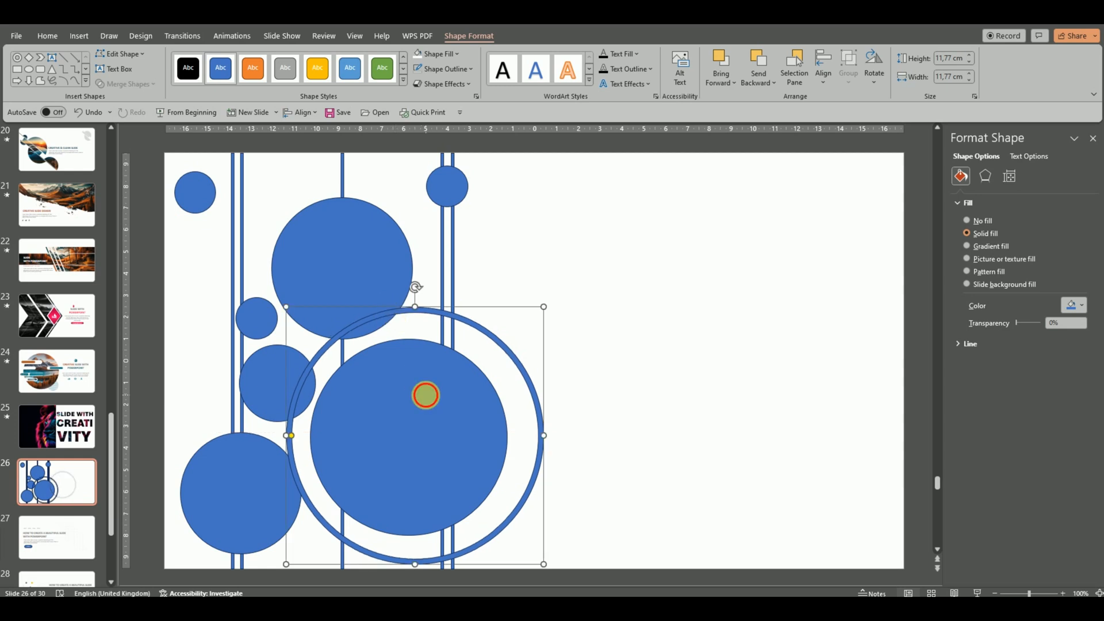
pyautogui.keyDown('shift'); pyautogui.click(469, 325); pyautogui.keyUp('shift')
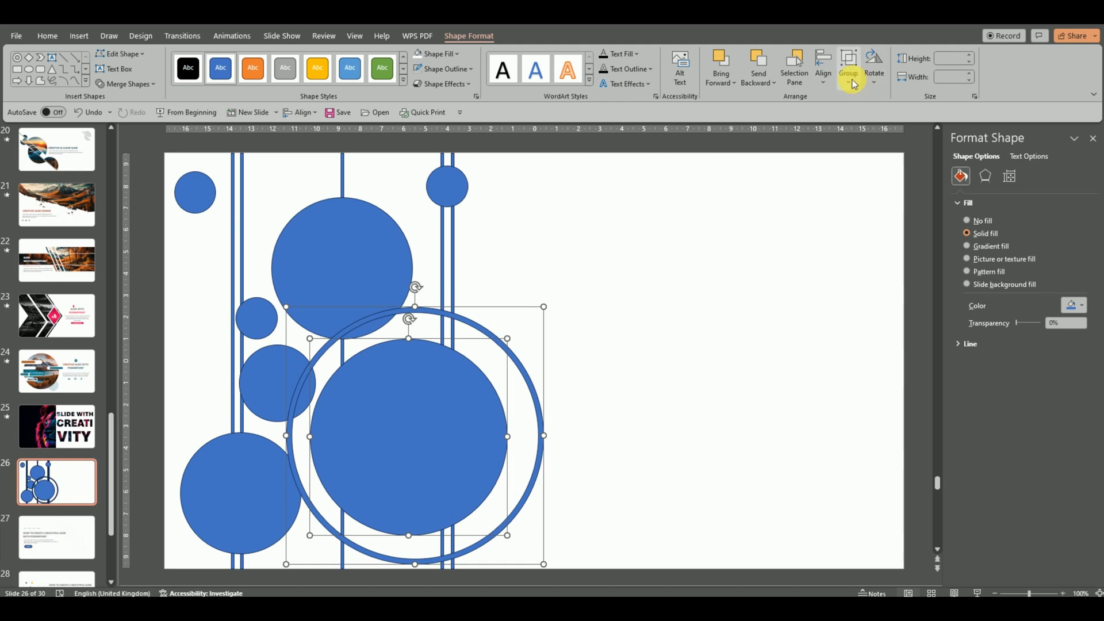
pyautogui.click(823, 72)
pyautogui.click(849, 118)
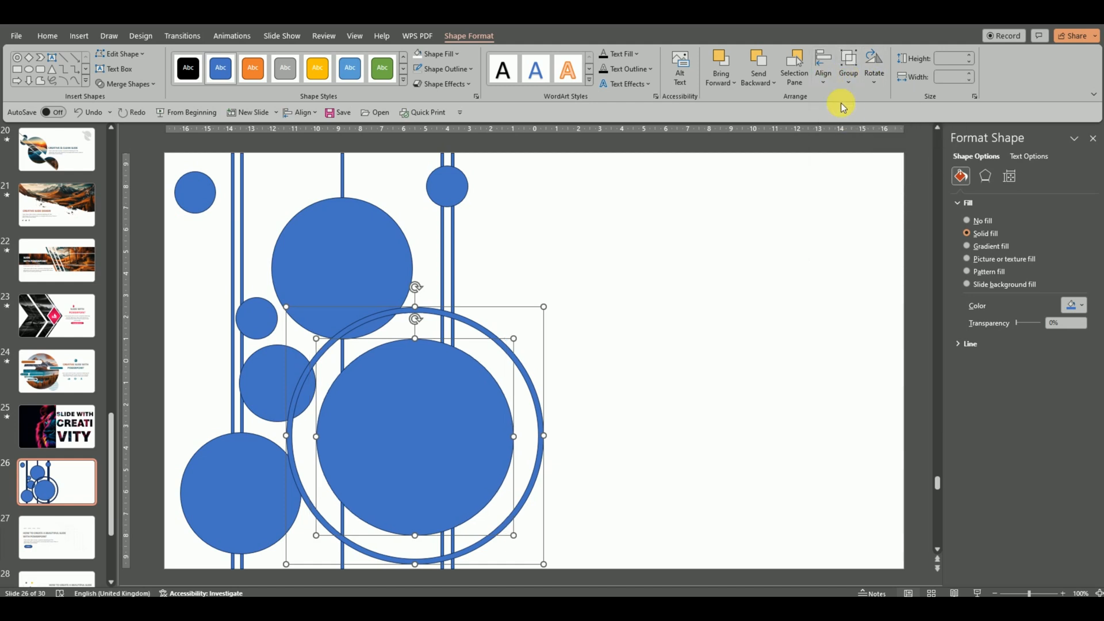
pyautogui.click(823, 72)
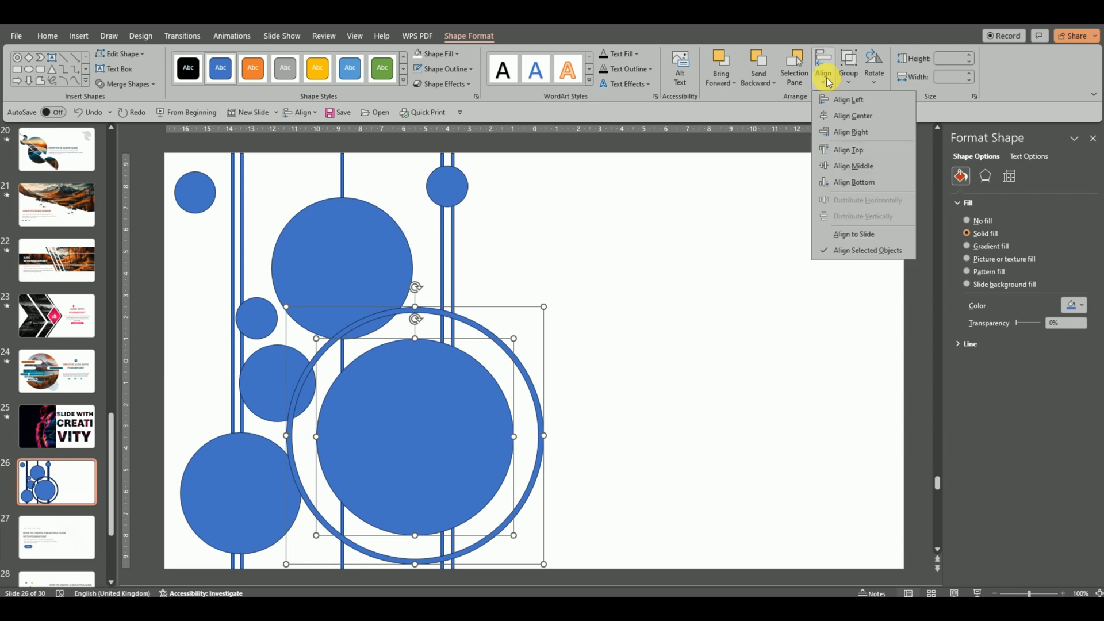
pyautogui.click(854, 166)
pyautogui.click(596, 263)
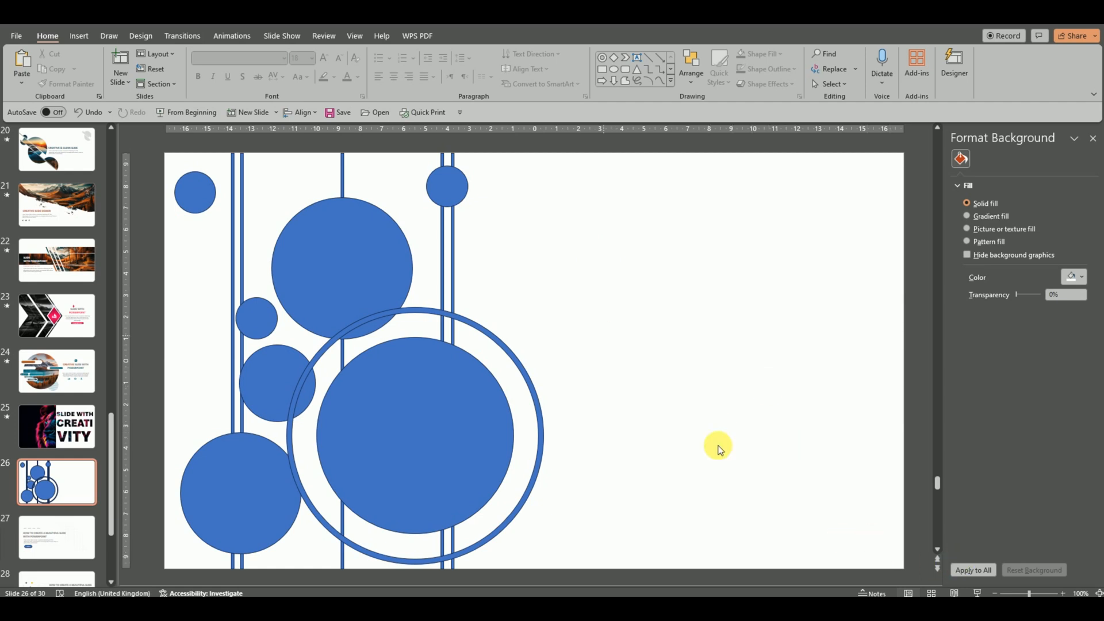
pyautogui.click(996, 593)
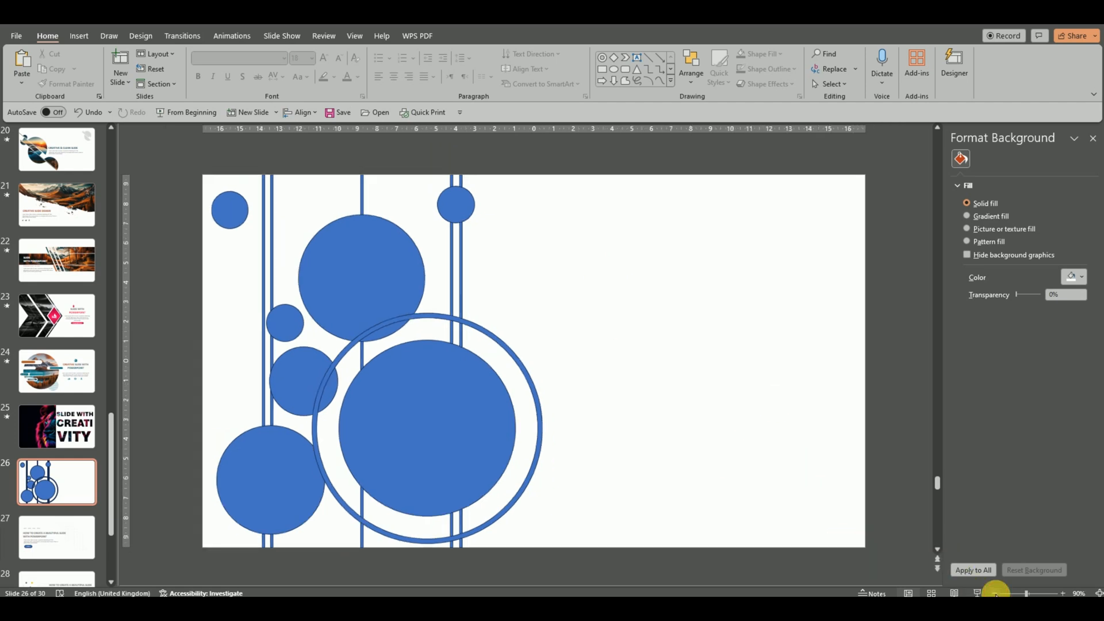
# Select all the lines, circles and the ring on the slide and merge them into one shape with Union.
pyautogui.click(996, 594)
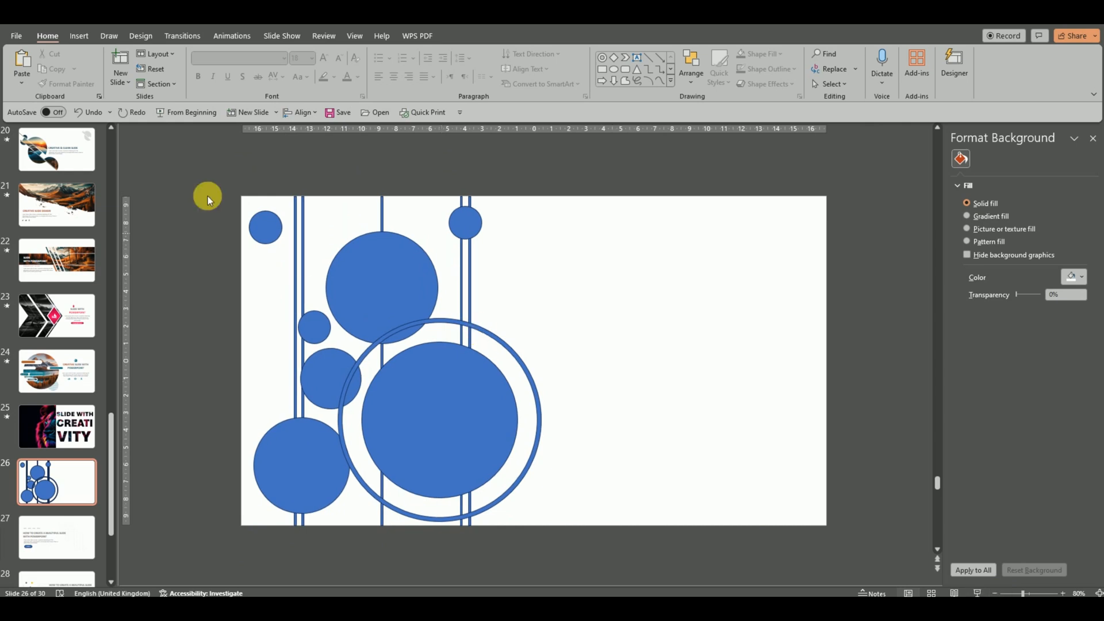
pyautogui.moveTo(184, 165); pyautogui.dragTo(652, 545)
pyautogui.click(460, 36)
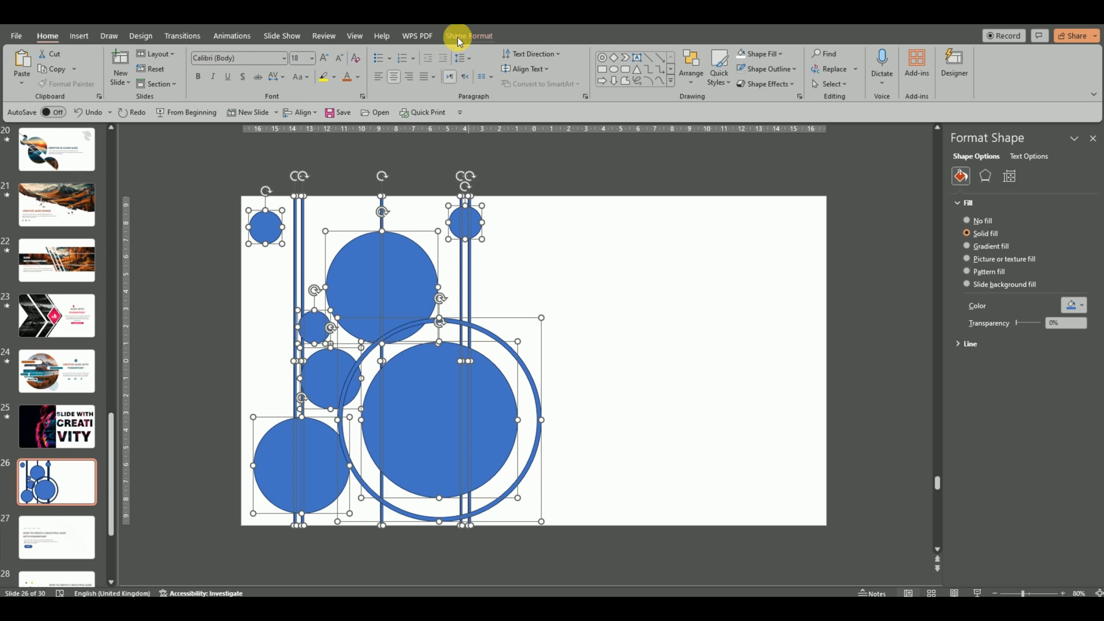
pyautogui.click(123, 84)
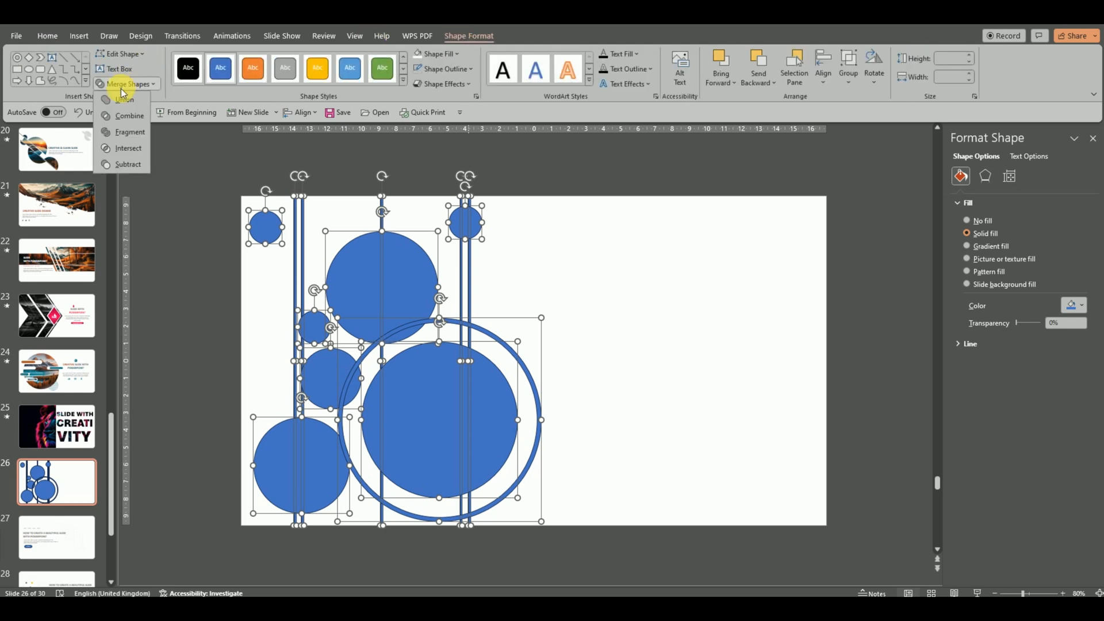
pyautogui.click(119, 101)
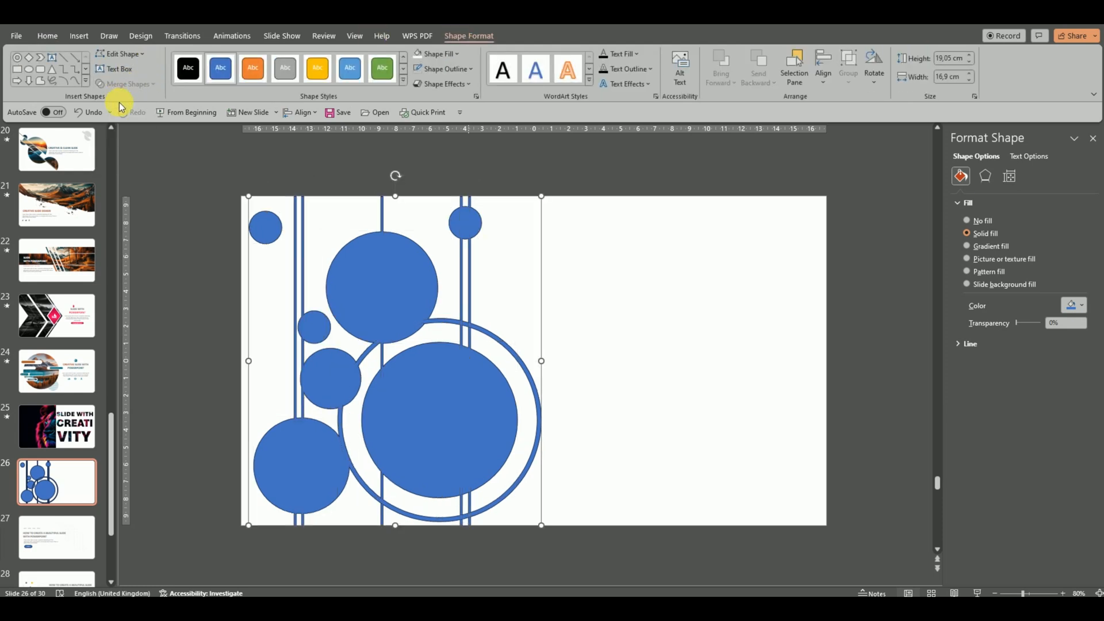
pyautogui.click(576, 282)
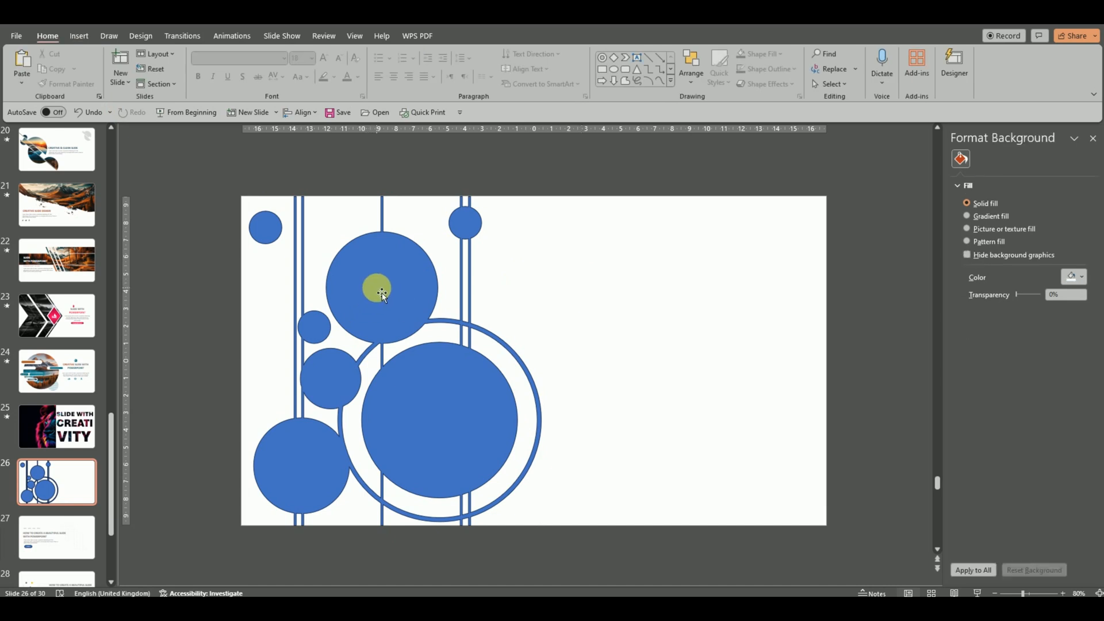
# Copy the merged shape, and in Slide Master view add a layout after the last one and delete its default placeholders.
pyautogui.click(382, 292)
pyautogui.rightClick(380, 290)
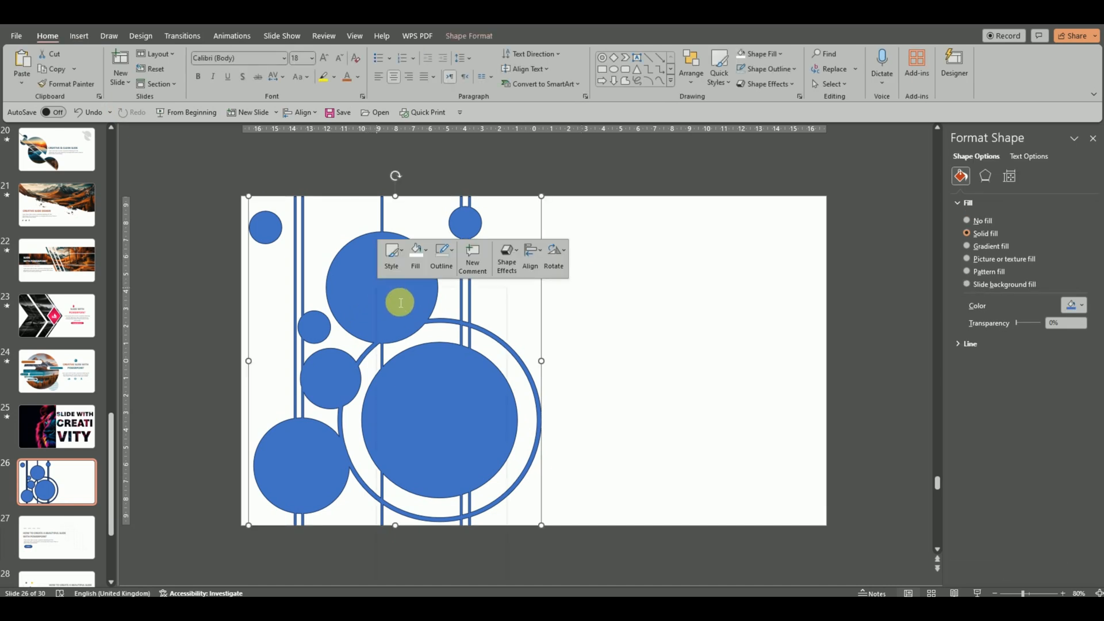
pyautogui.click(425, 332)
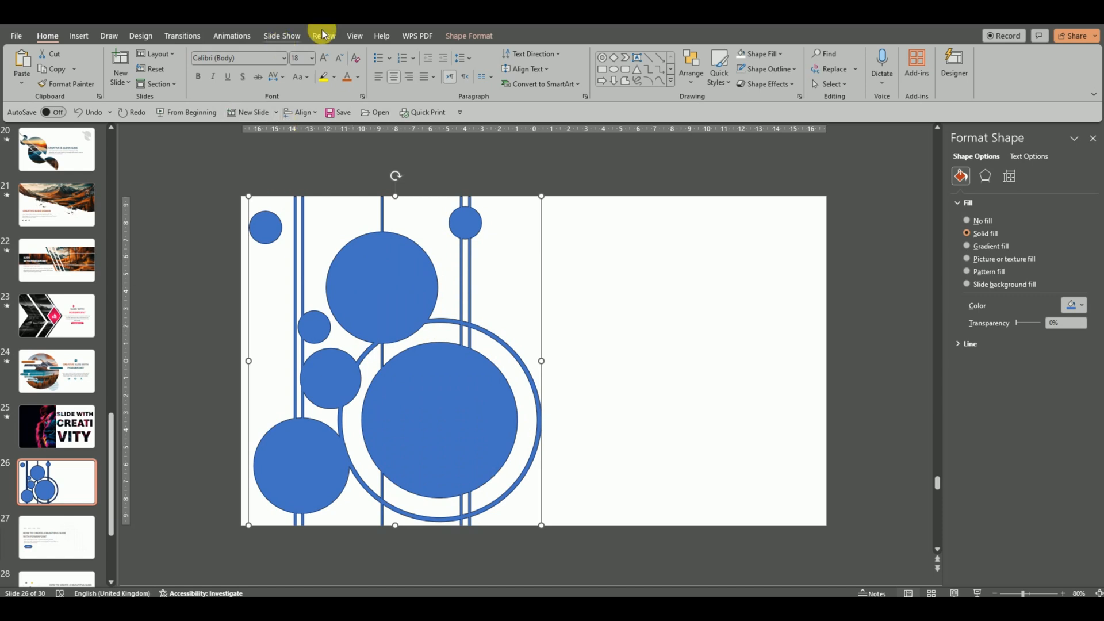
pyautogui.click(354, 39)
pyautogui.click(174, 72)
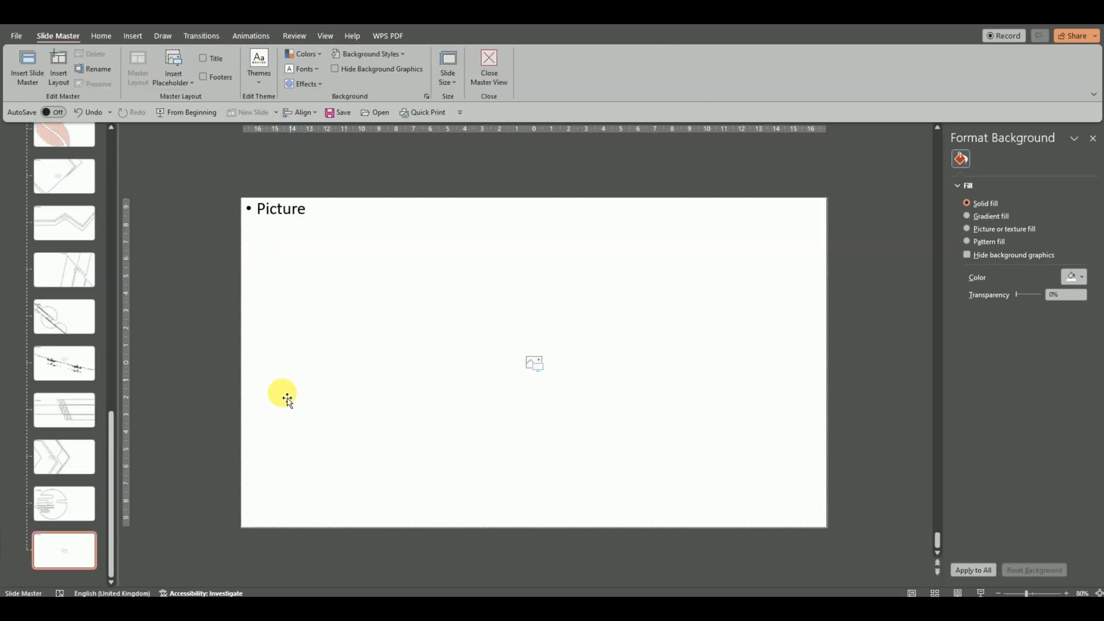
pyautogui.press('Return')
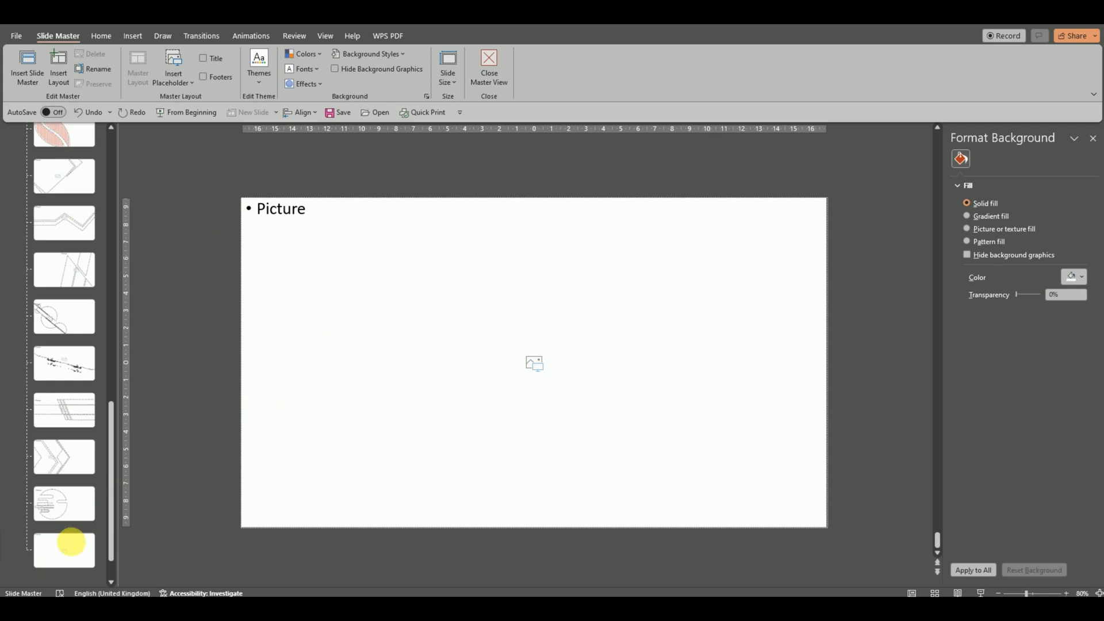
pyautogui.moveTo(197, 158); pyautogui.dragTo(832, 536)
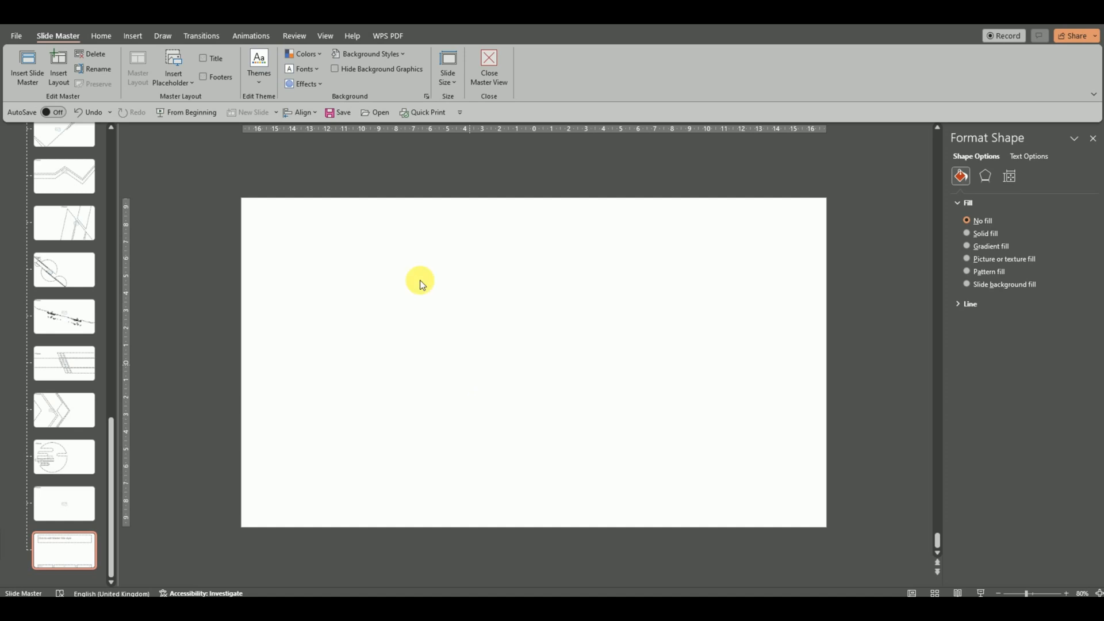
# Paste the merged shape into the empty layout and insert a picture placeholder of about 23.83 × 25.43 cm covering it.
pyautogui.rightClick(420, 280)
pyautogui.click(438, 315)
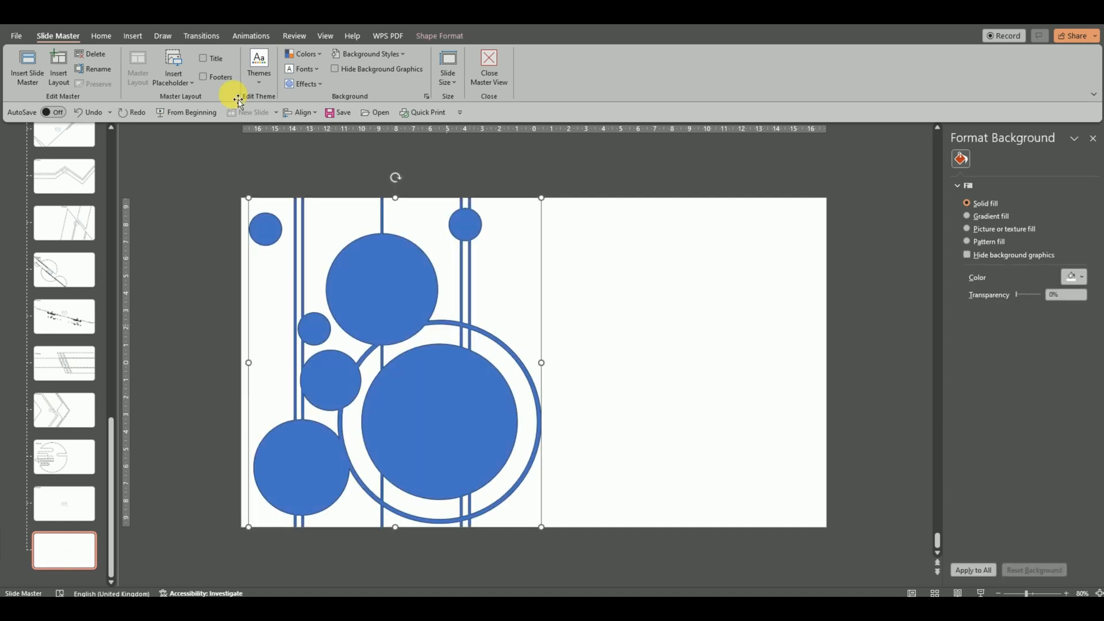
pyautogui.click(176, 75)
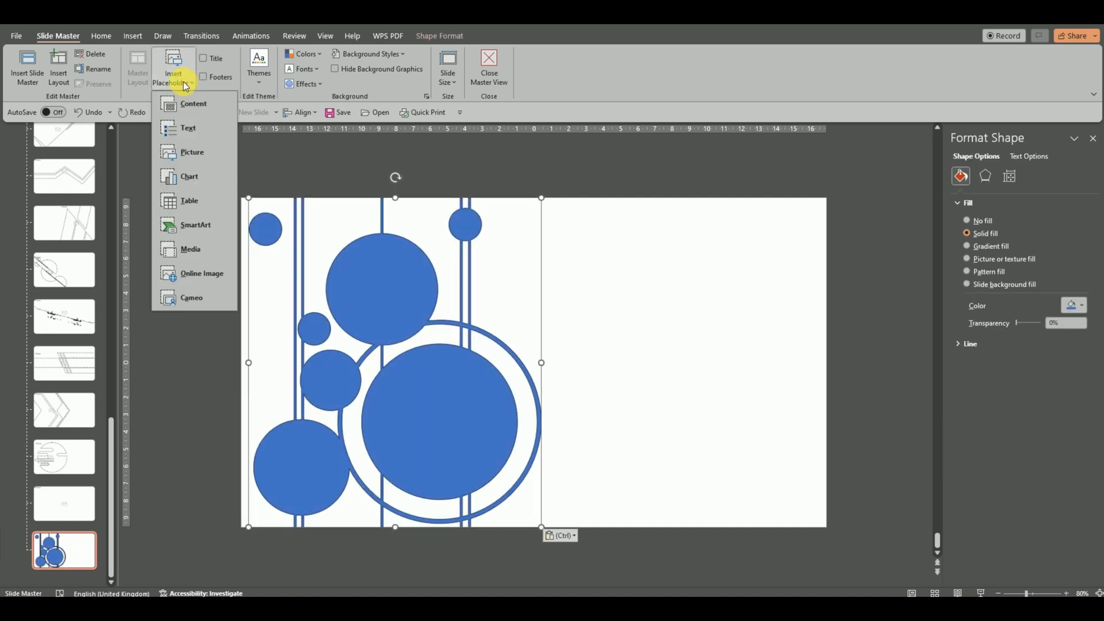
pyautogui.click(176, 149)
pyautogui.moveTo(190, 148); pyautogui.dragTo(628, 560)
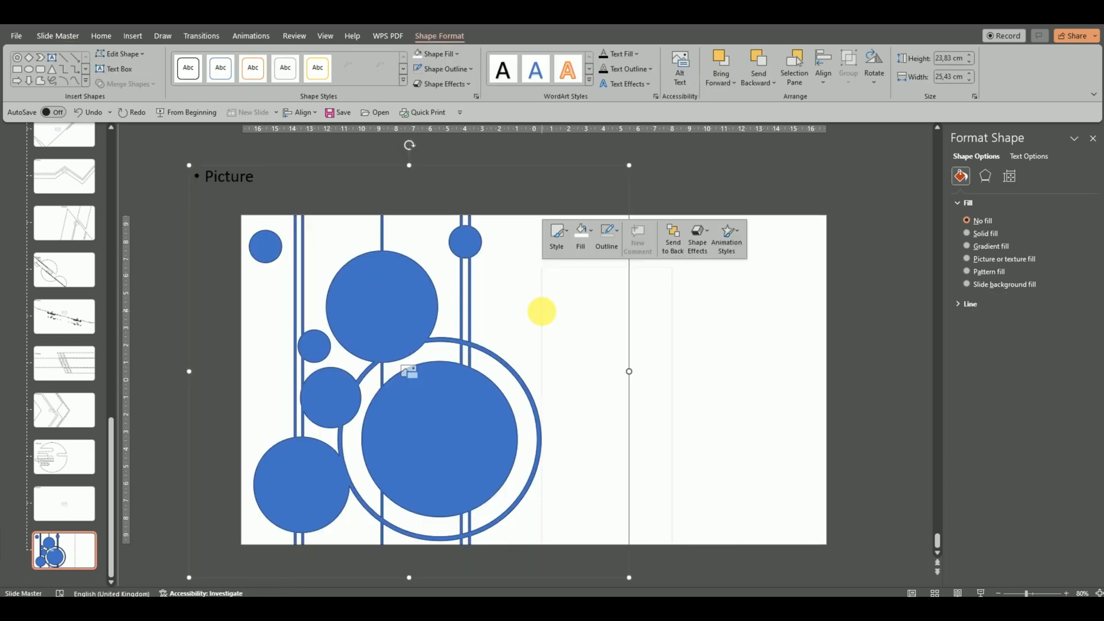
# Send the picture placeholder behind the merged shape and combine the two with Merge Shapes Intersect.
pyautogui.rightClick(541, 311)
pyautogui.click(545, 396)
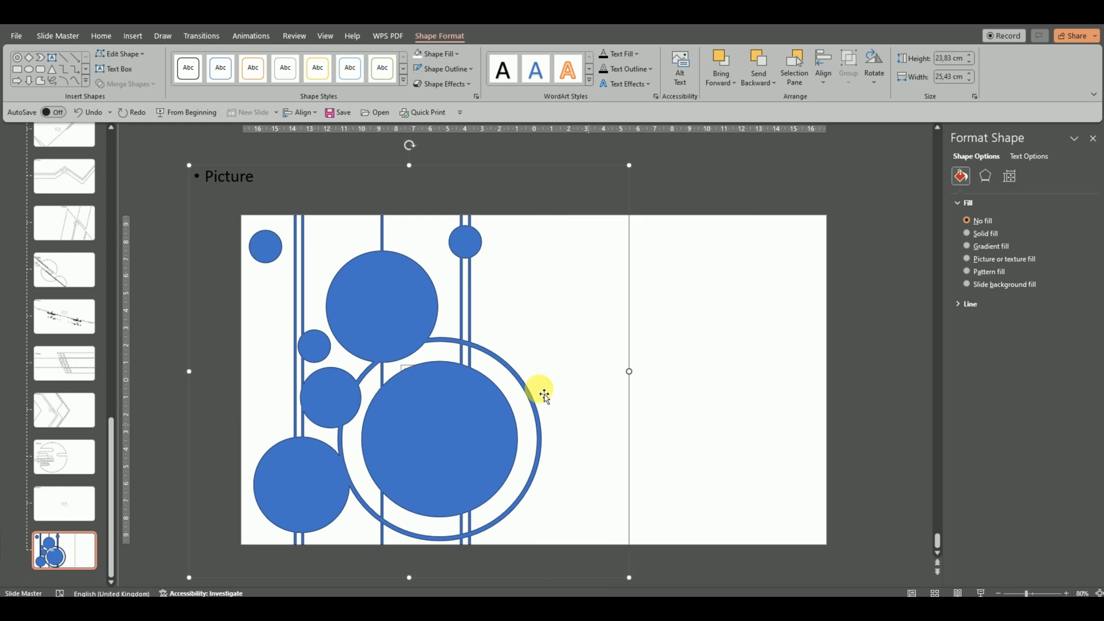
pyautogui.click(451, 395)
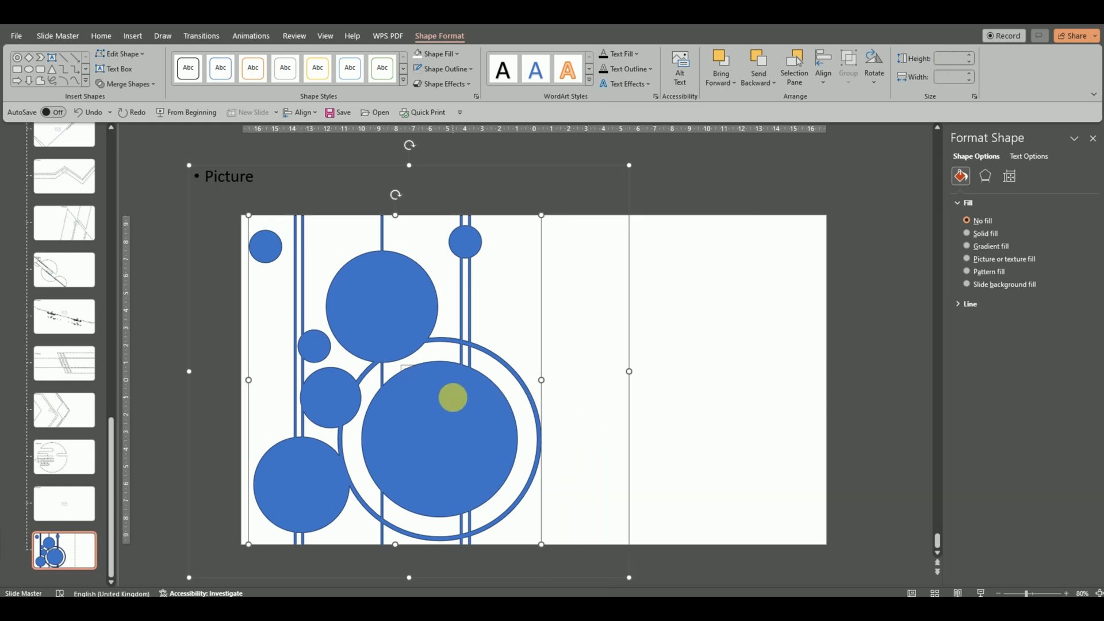
pyautogui.click(141, 86)
pyautogui.click(129, 150)
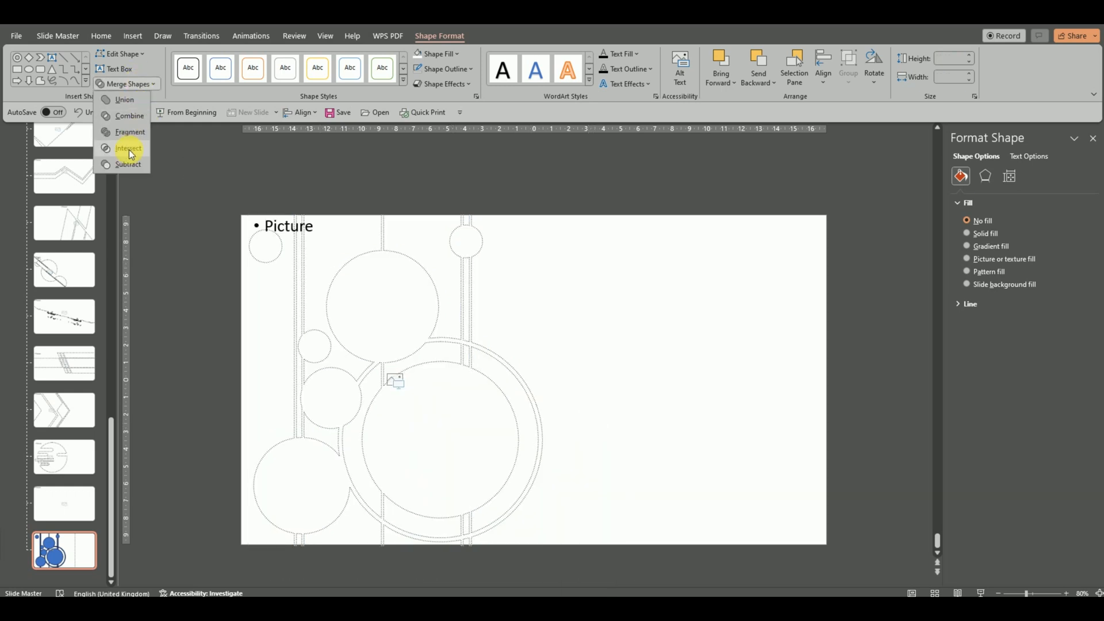
pyautogui.click(657, 303)
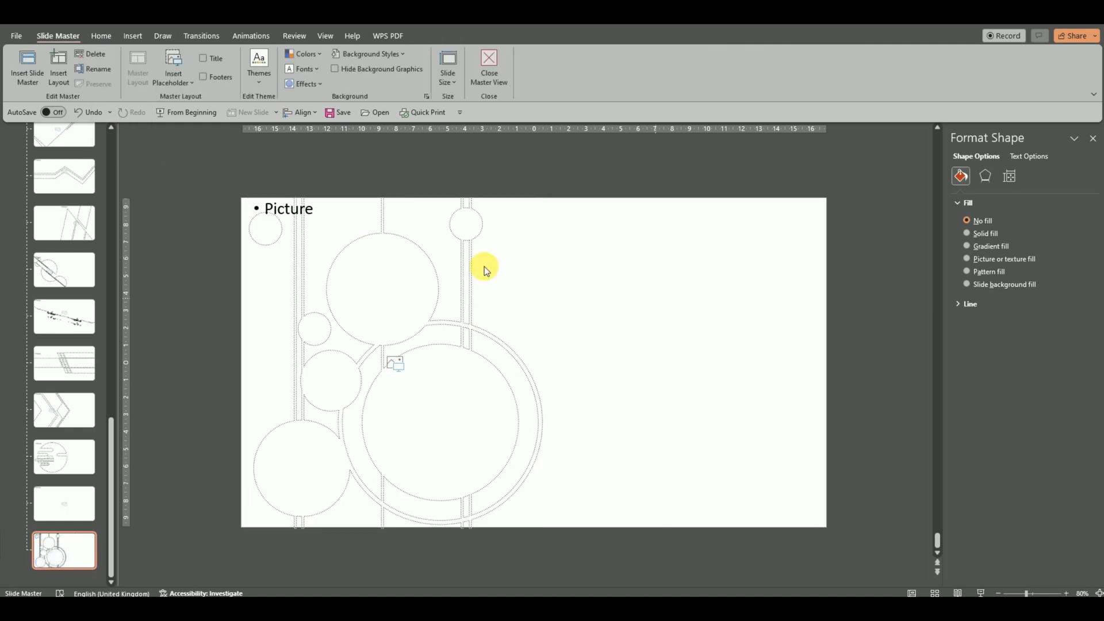
# Leave the Slide Master and add a slide after slide 25 using 22_Custom Layout.
pyautogui.click(488, 66)
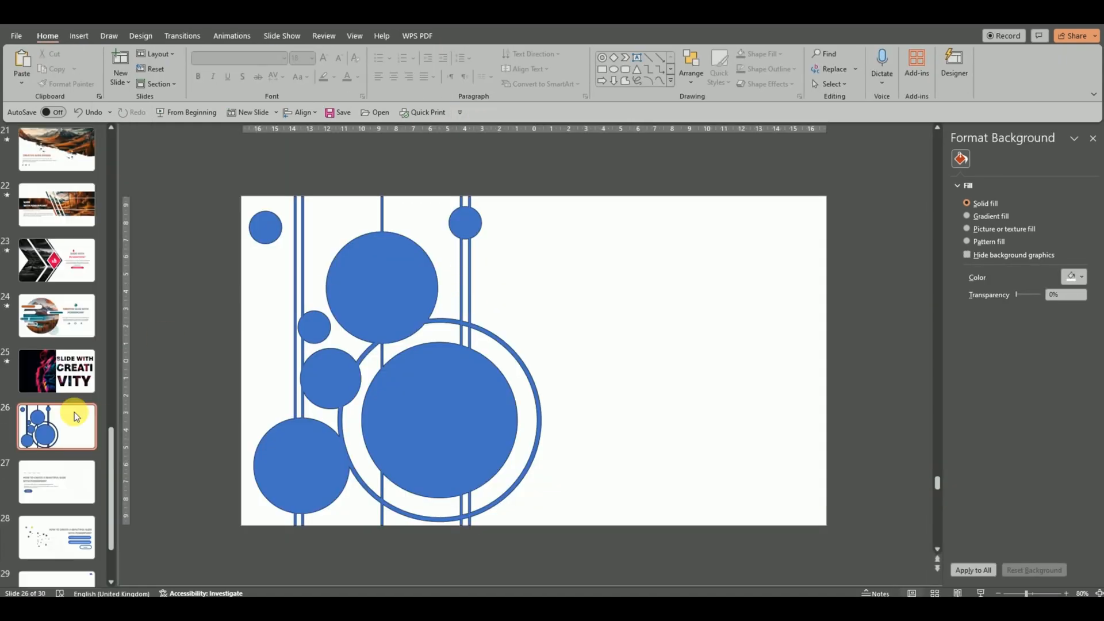
pyautogui.click(63, 424)
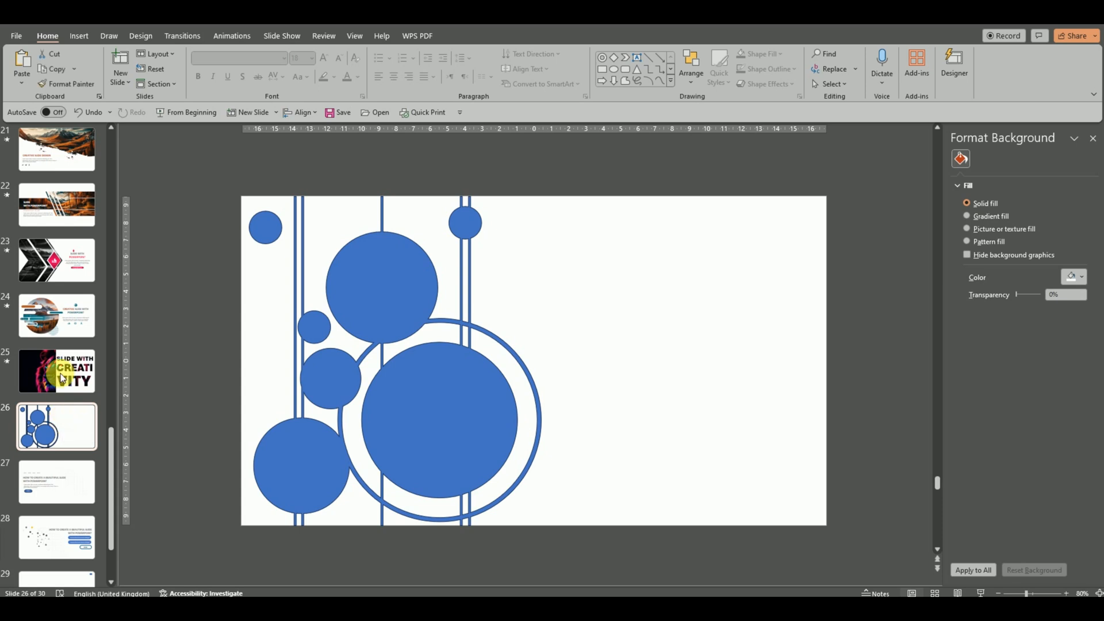
pyautogui.click(60, 373)
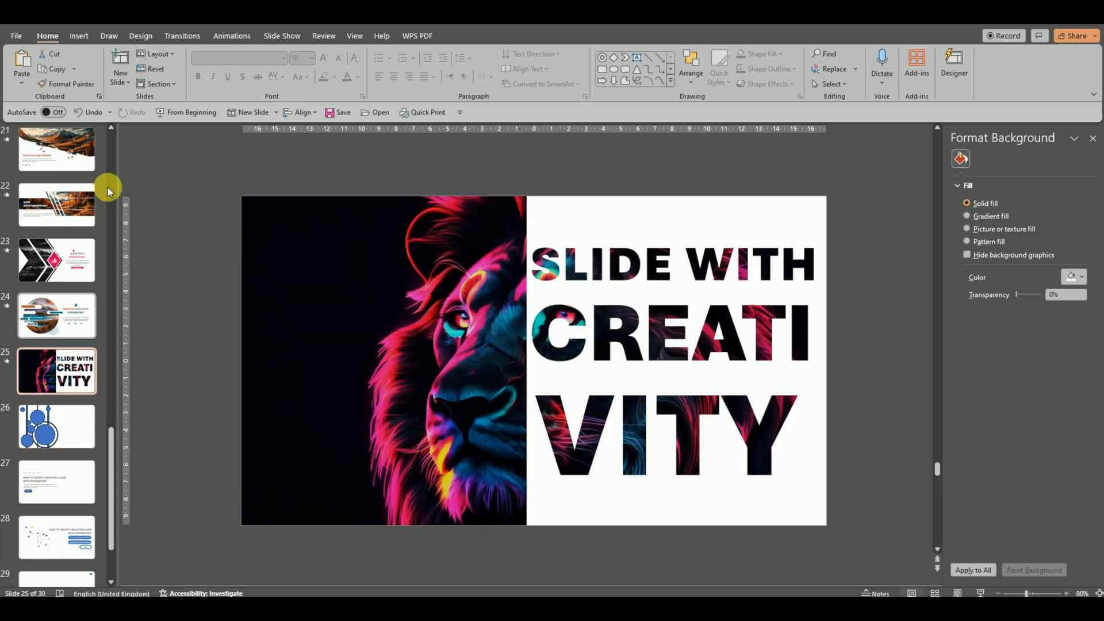
pyautogui.click(128, 80)
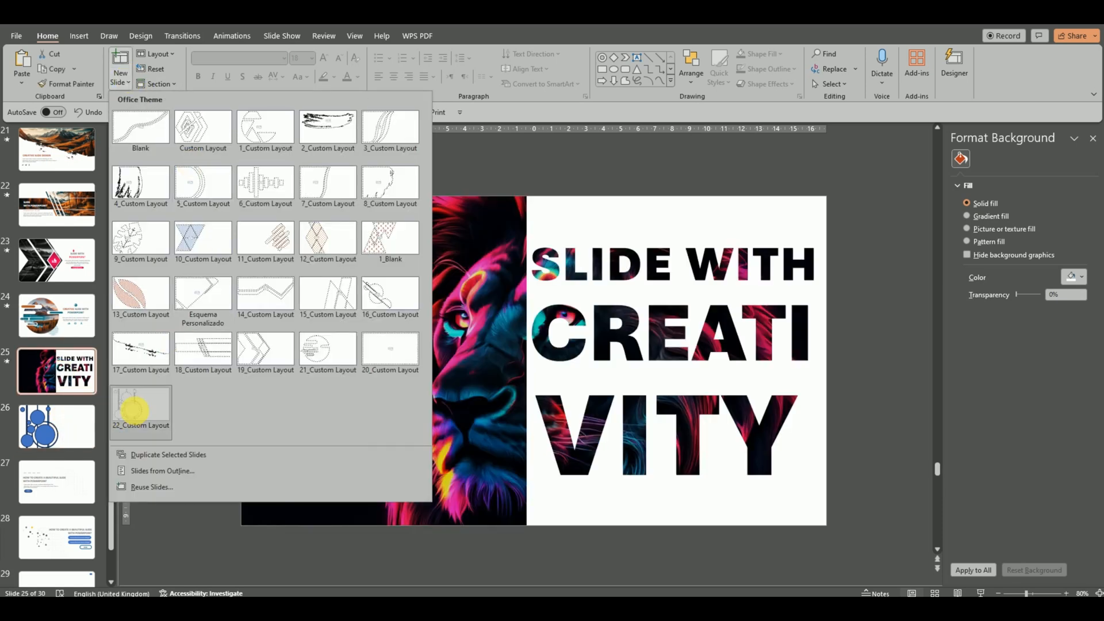
pyautogui.click(132, 410)
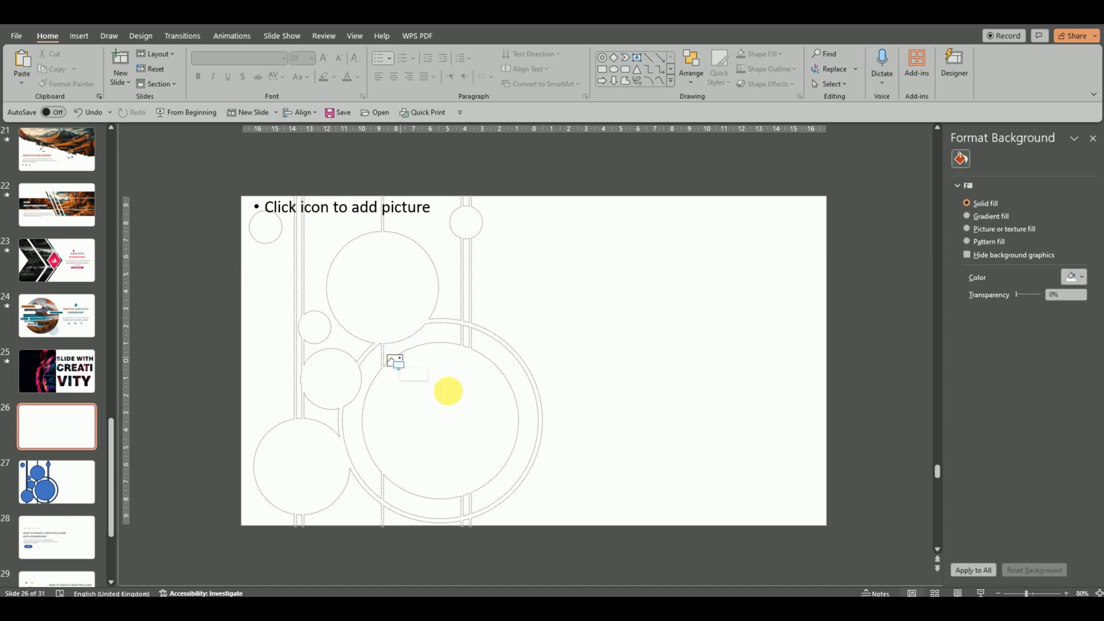
# Fill the picture placeholder with the mountain river image f8d9ce2d-561c-48d1-afcc-8e81c65c0500 from the Nature folder.
pyautogui.click(1067, 593)
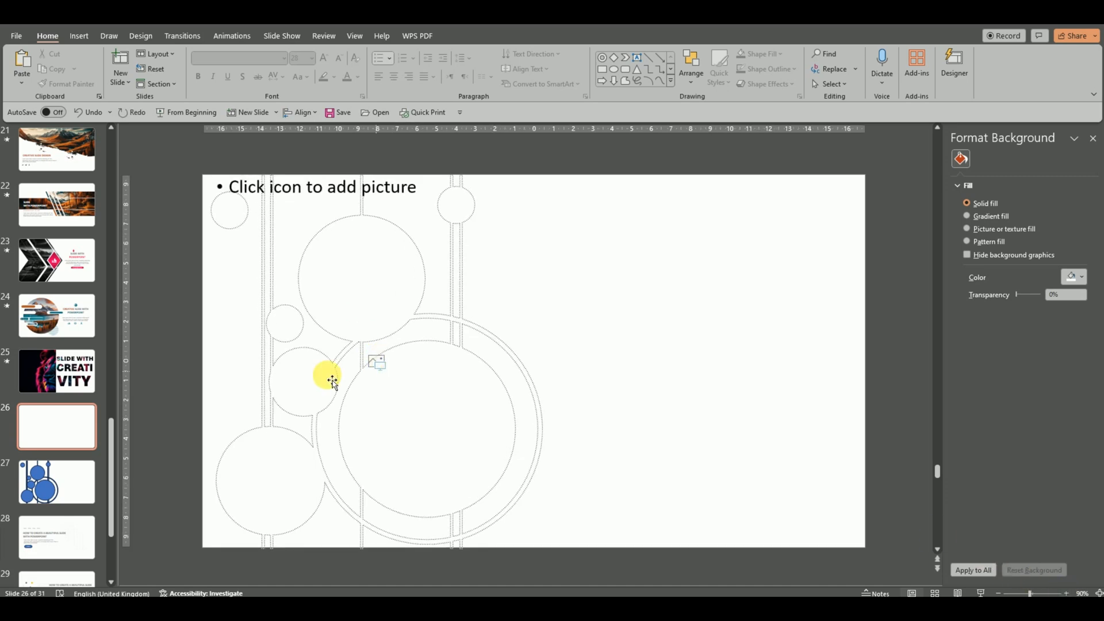
pyautogui.click(377, 363)
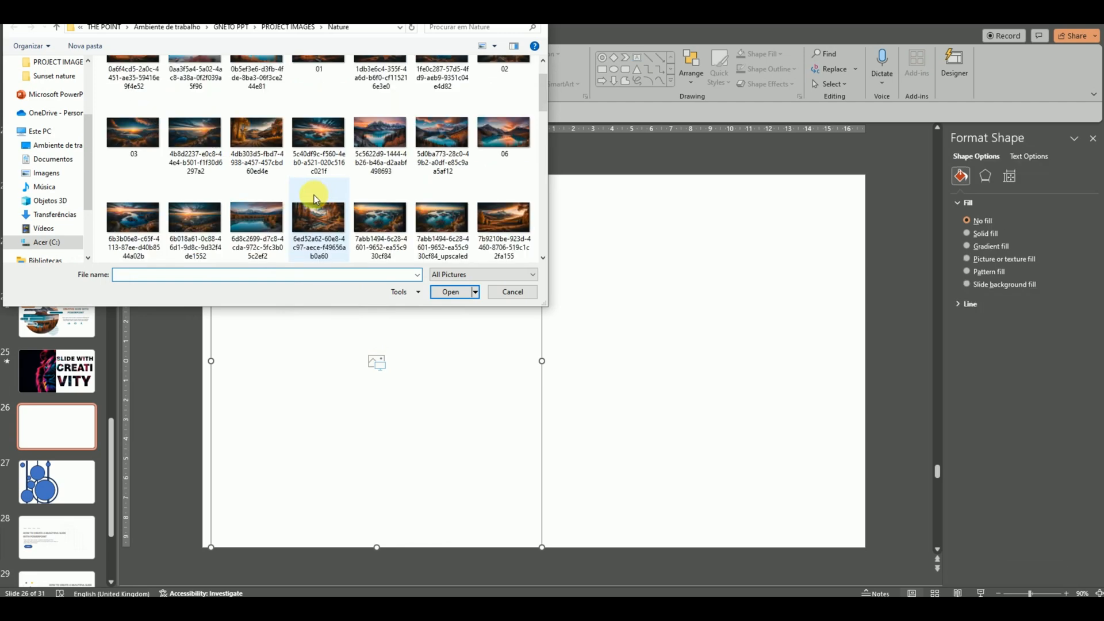
pyautogui.scroll(-3, 320, 207)
pyautogui.scroll(-1, 319, 220)
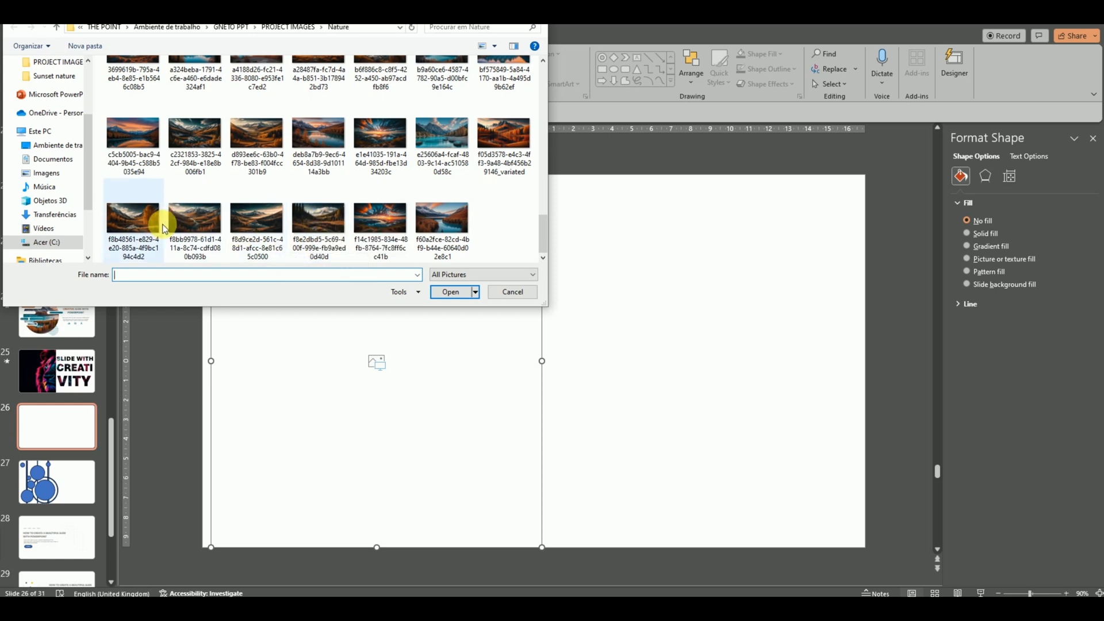
pyautogui.doubleClick(259, 217)
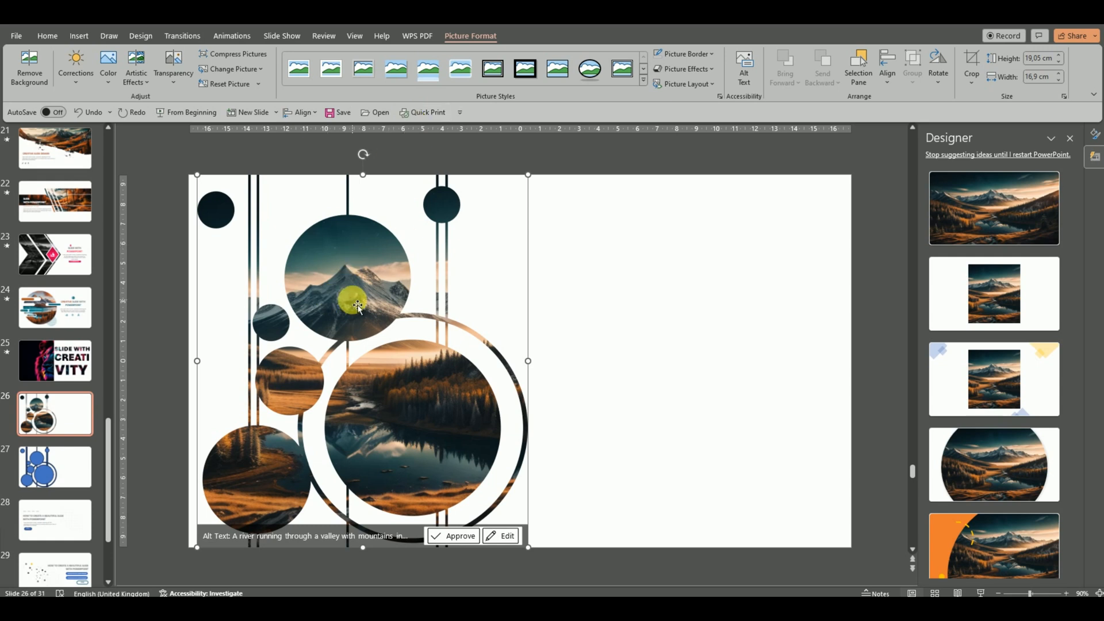
# Recolor the inserted picture with the warmest Color Tone preset.
pyautogui.click(109, 71)
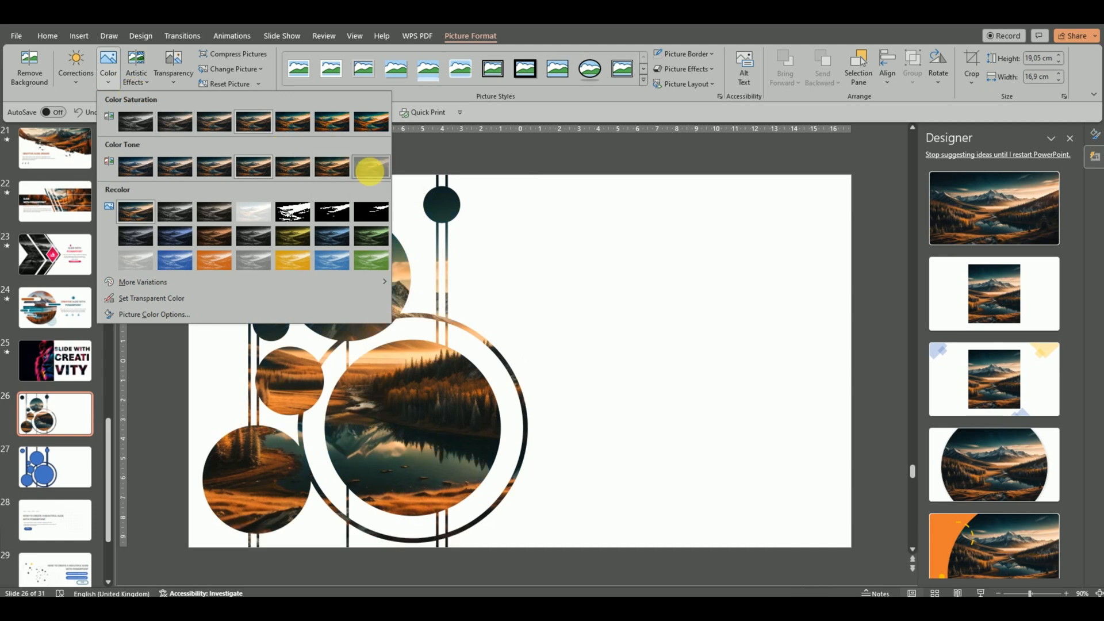
pyautogui.click(370, 174)
pyautogui.click(587, 298)
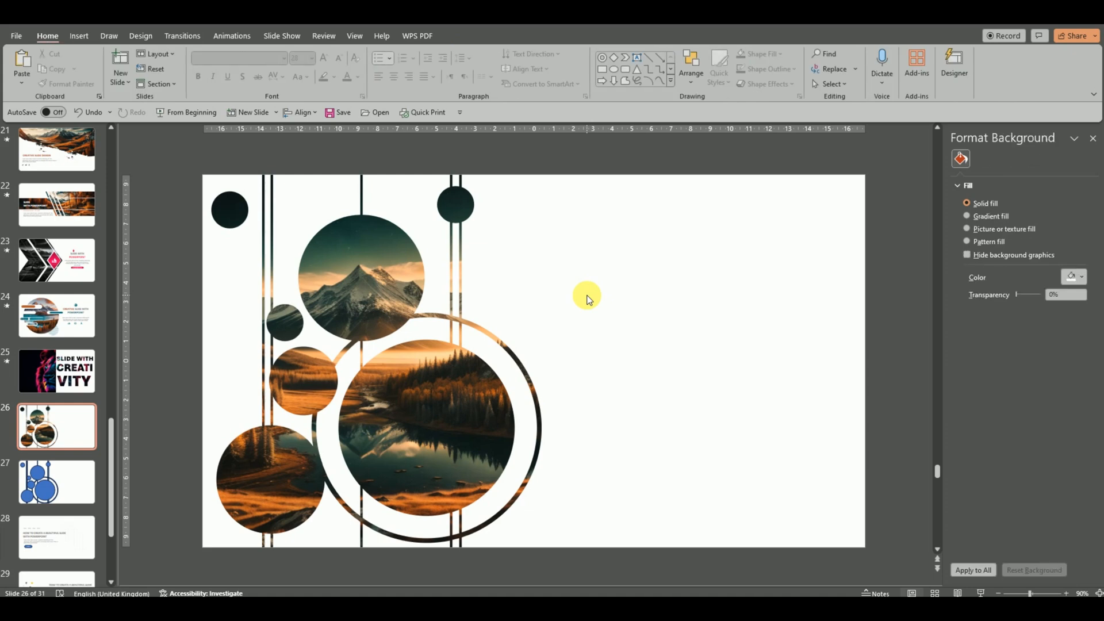
# Copy the years, title, paragraph and 2024 button from slide 28 onto slide 26 and place them right of the picture.
pyautogui.click(74, 539)
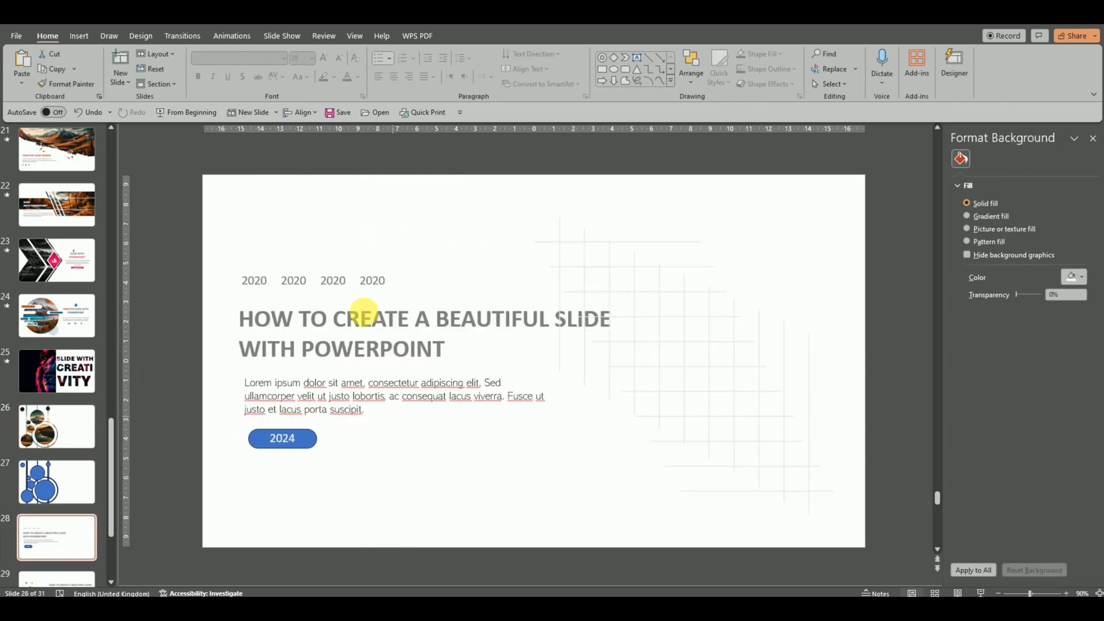
pyautogui.moveTo(150, 217); pyautogui.dragTo(647, 488)
pyautogui.rightClick(483, 299)
pyautogui.click(506, 338)
pyautogui.click(61, 442)
pyautogui.rightClick(589, 270)
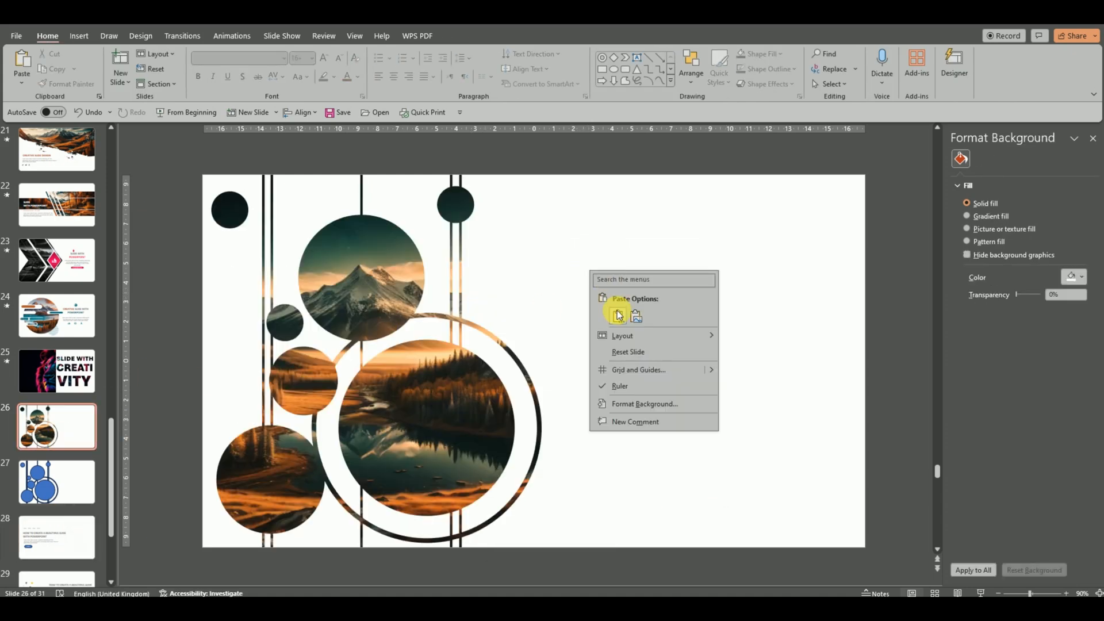
pyautogui.click(619, 314)
pyautogui.moveTo(452, 306); pyautogui.dragTo(770, 375)
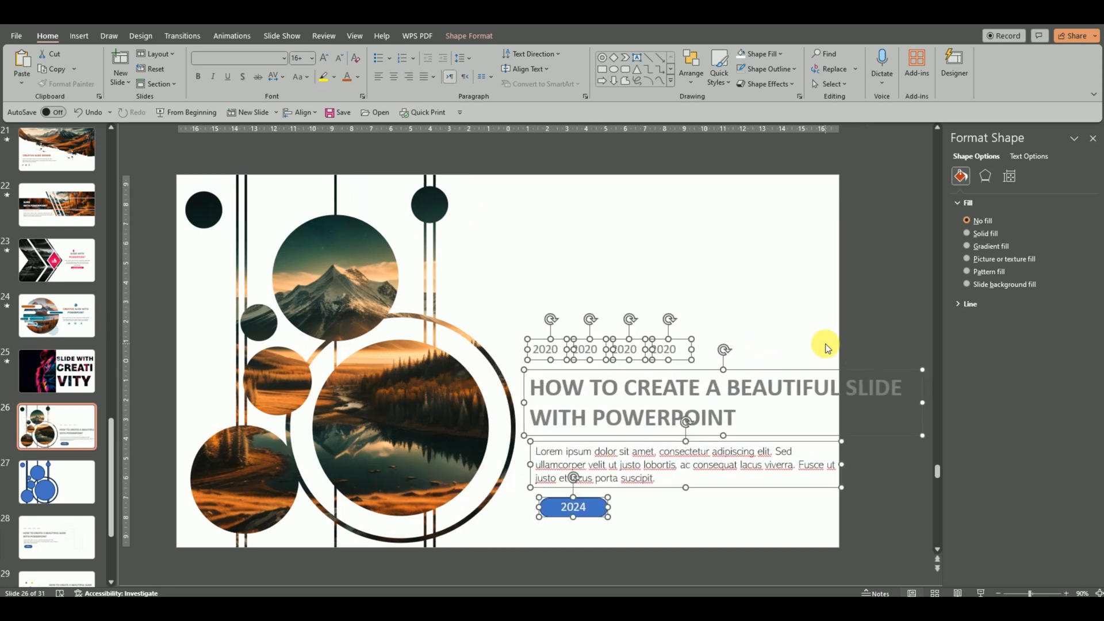
# Delete "WITH POWERPOINT" from the title and place the text cursor before "SLIDE".
pyautogui.moveTo(751, 417); pyautogui.dragTo(530, 418)
pyautogui.press('BackSpace')
pyautogui.click(846, 388)
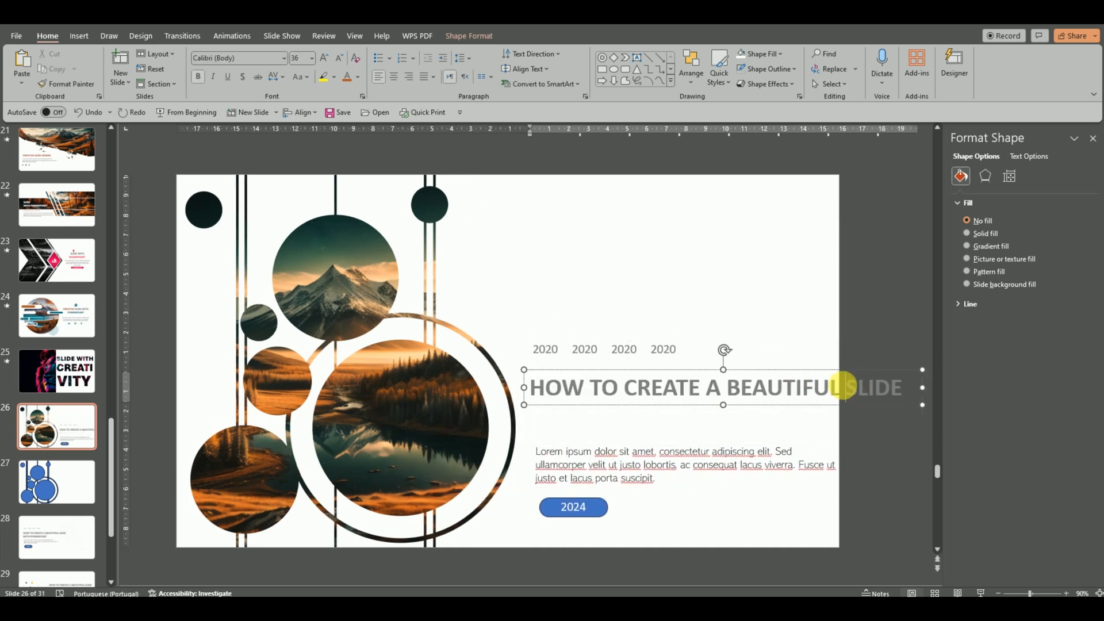